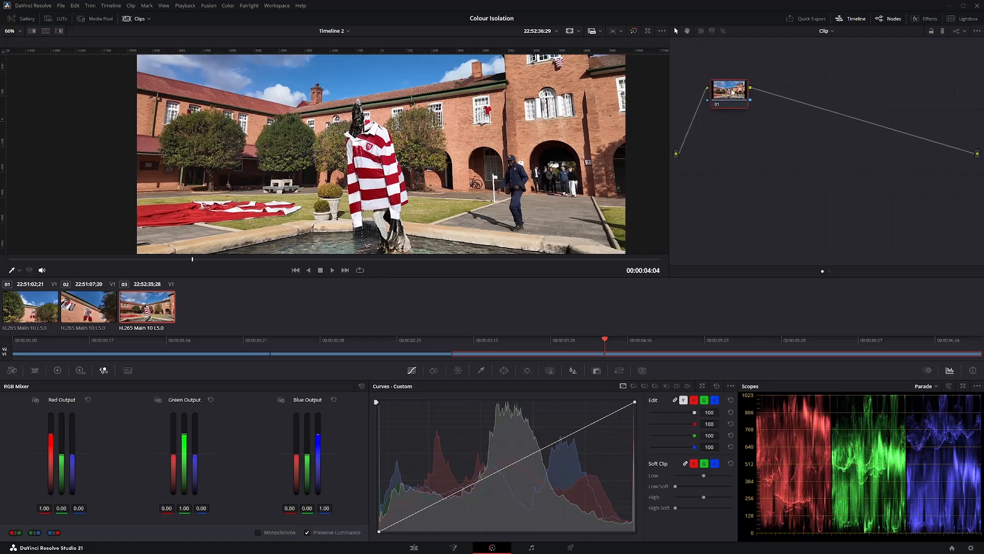
Widen the node graph, turn on Monochrome in the RGB Mixer for node 01, and move that node higher
drag(669, 55, 574, 58)
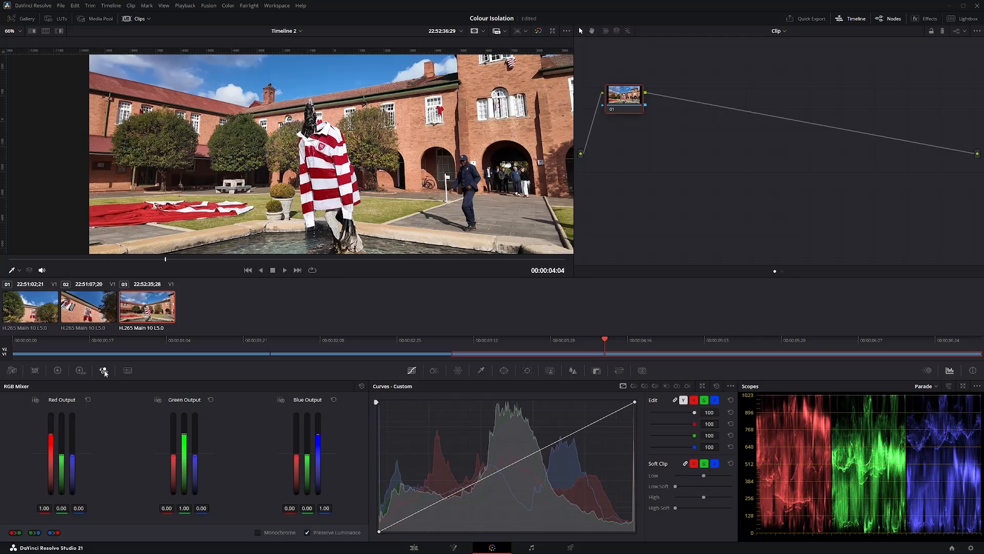
click(258, 533)
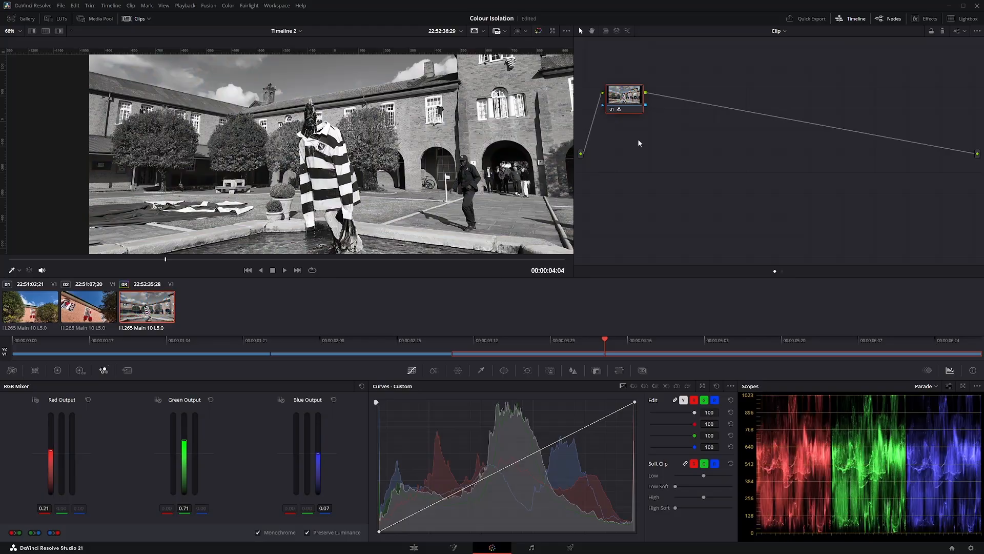
drag(641, 97, 652, 75)
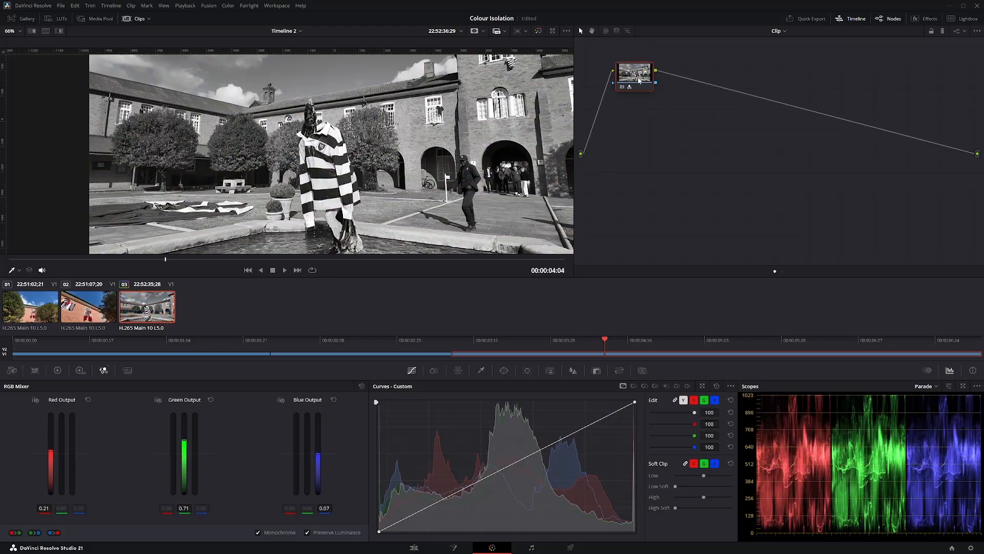
Add a layer node to node 01 and place the new node 02 well below it
right_click(638, 78)
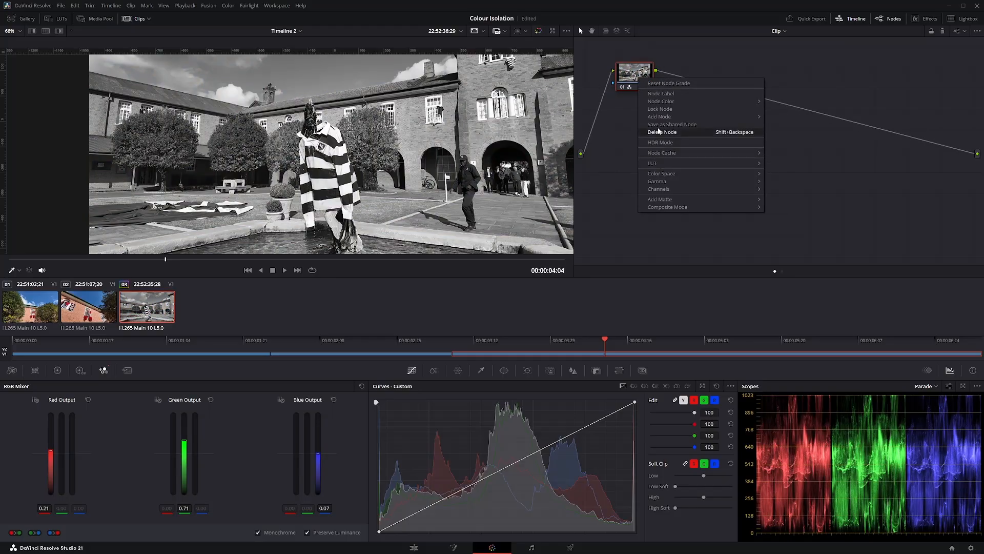
mouse_move(657, 117)
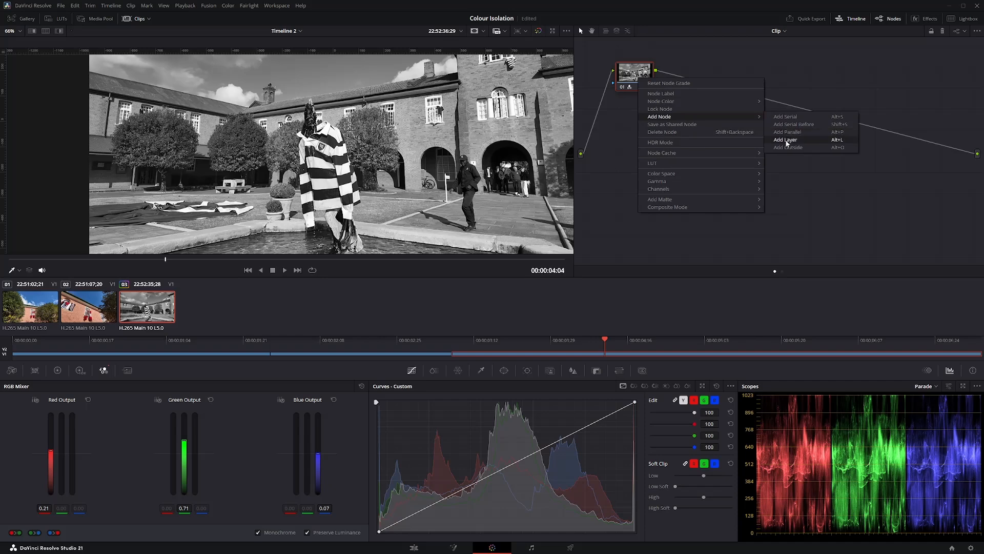
click(786, 140)
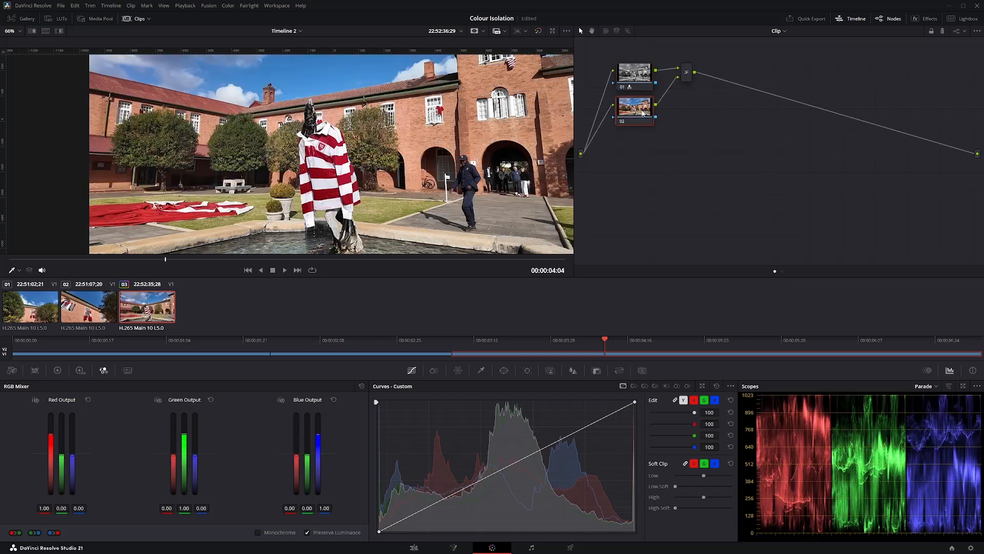
drag(643, 114, 646, 154)
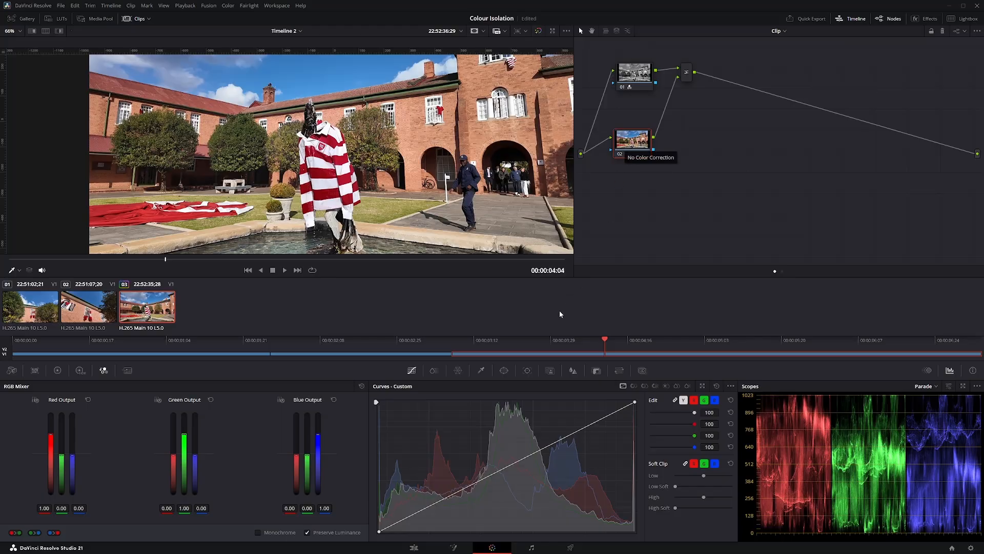
Sample the jersey's red on node 02 with the HSL Qualifier
click(458, 371)
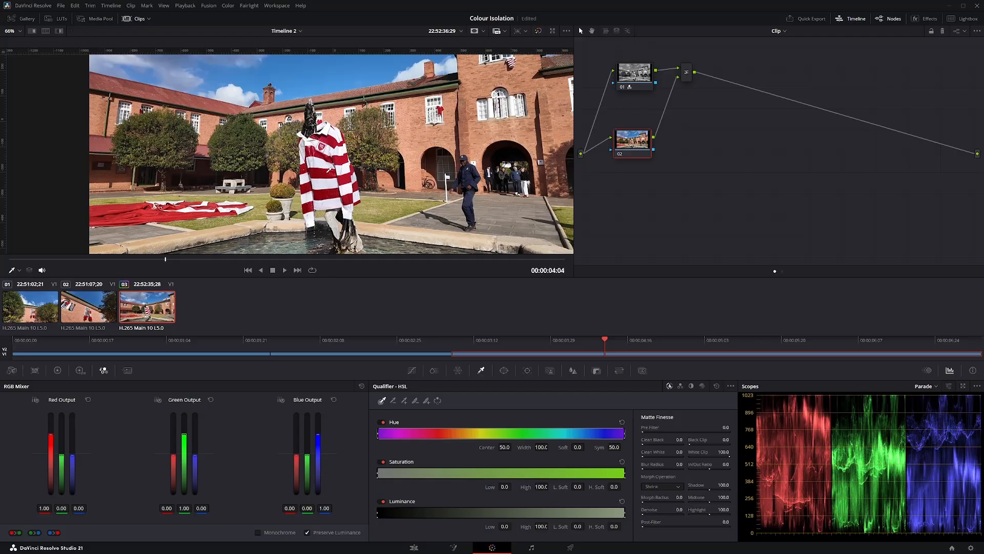
click(328, 171)
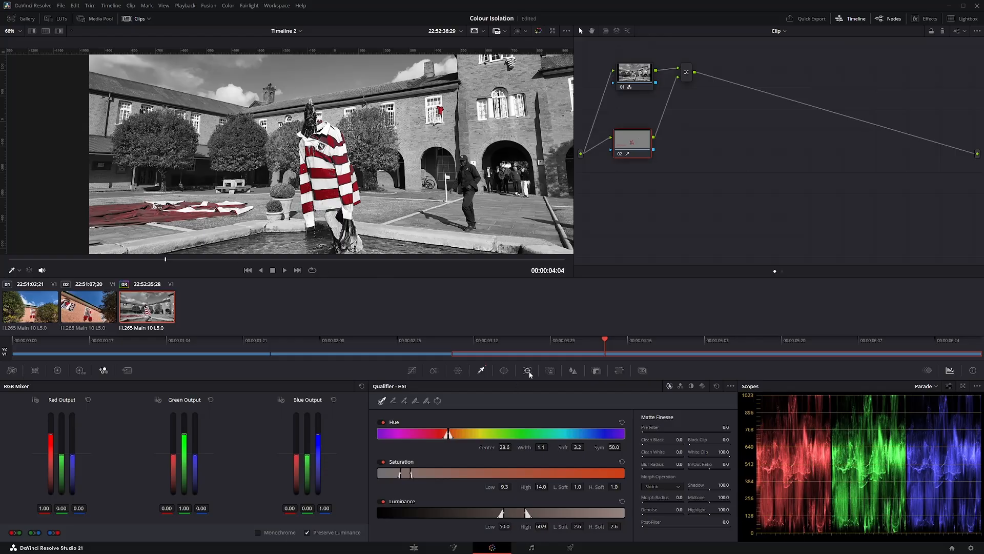
Refine the red key near the clip's start to hue centre 26.1, width 9.1, soft 0.0, saturation 8.6 to 14.6 and luminance 48.8 to 61.8
drag(603, 342, 485, 340)
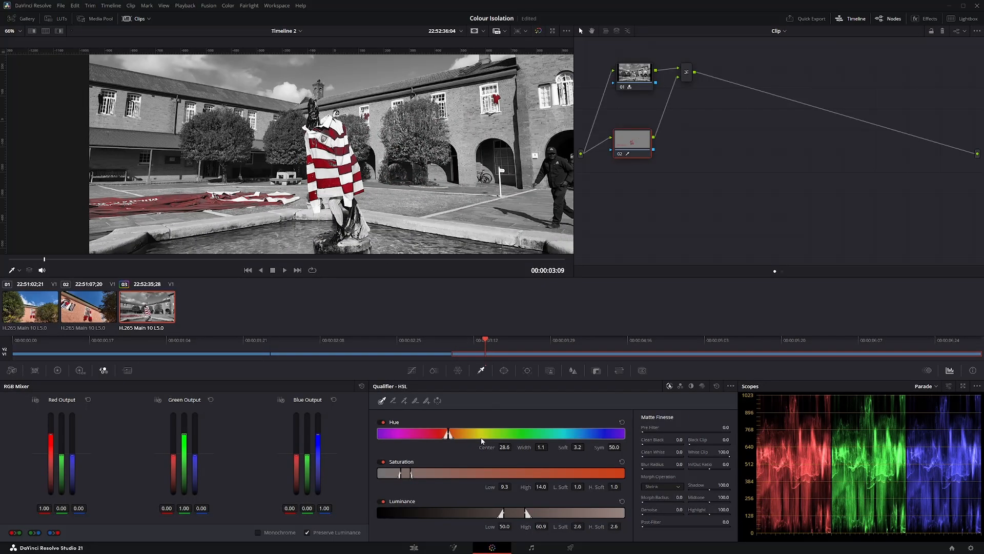
mouse_move(450, 434)
mouse_down()
mouse_move(460, 435)
mouse_move(410, 434)
mouse_move(595, 434)
mouse_move(442, 433)
mouse_up()
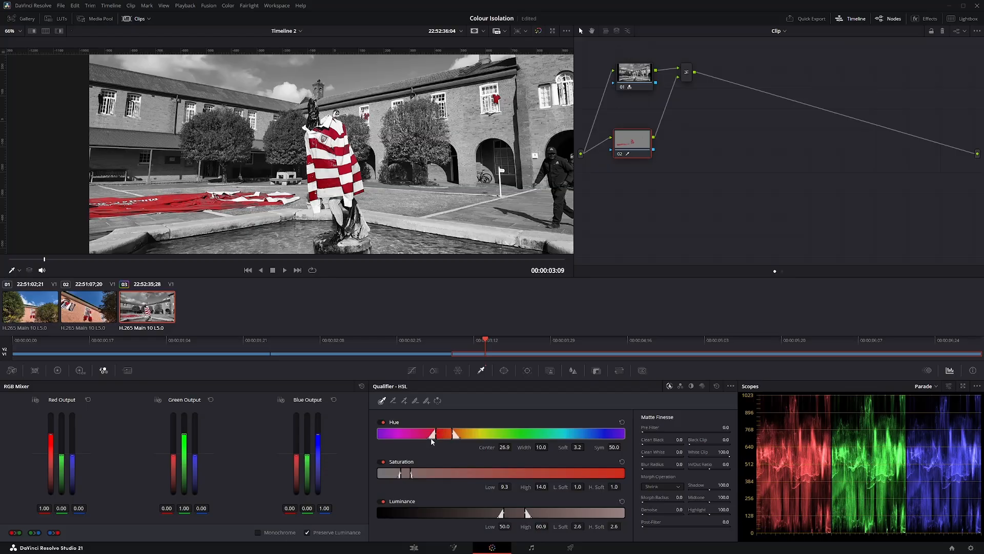
mouse_move(428, 438)
mouse_down()
mouse_move(451, 433)
mouse_move(431, 434)
mouse_up()
mouse_move(400, 472)
mouse_down()
mouse_move(369, 472)
mouse_move(397, 475)
mouse_up()
drag(380, 473, 395, 473)
drag(398, 472, 403, 472)
mouse_move(407, 471)
mouse_down()
mouse_move(528, 471)
mouse_move(405, 473)
mouse_up()
mouse_move(526, 513)
mouse_down()
mouse_move(549, 516)
mouse_move(497, 513)
mouse_move(516, 513)
mouse_up()
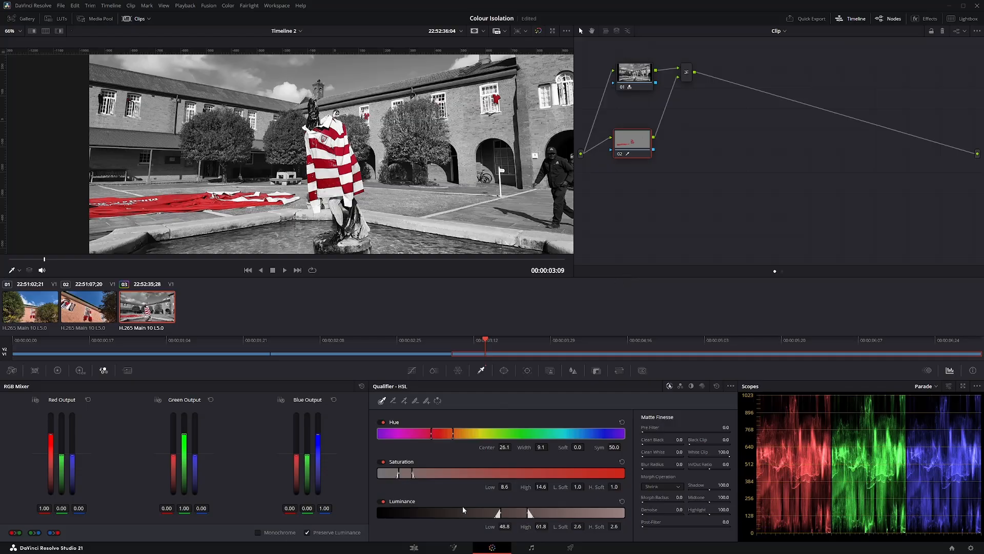
On the Edit page, duplicate the graded clip at the end of track V1 and park the playhead on the copy at 00:00:08:00
click(422, 549)
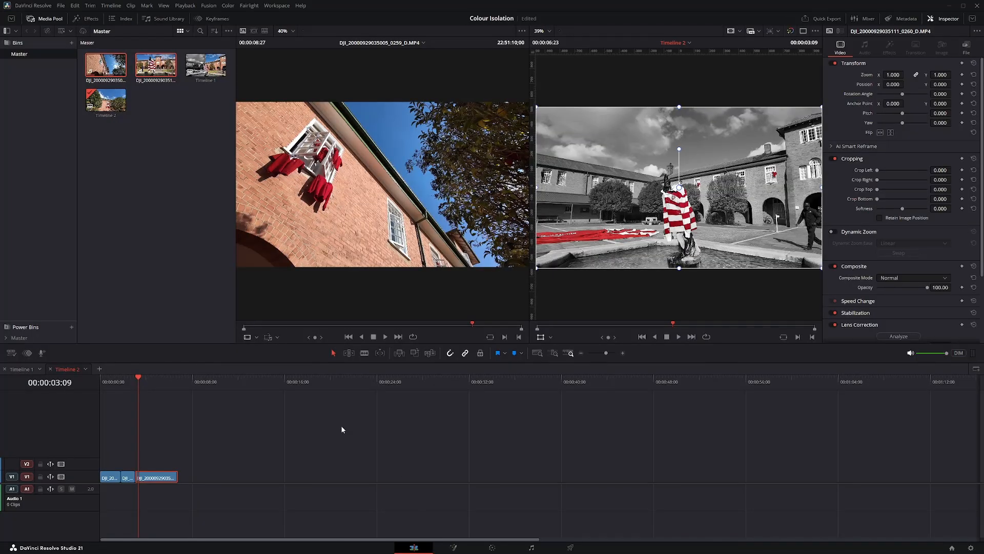
drag(158, 478, 207, 477)
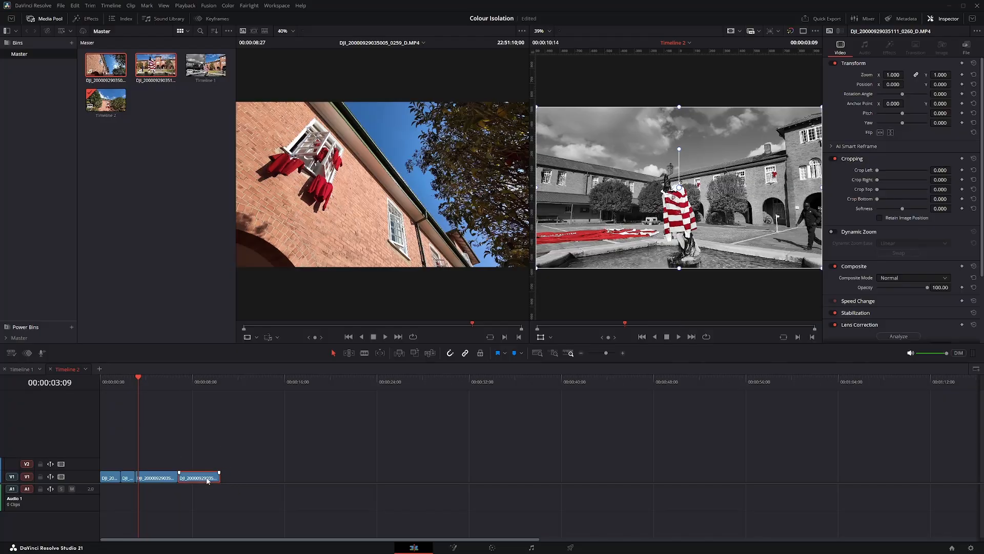
click(193, 382)
scroll(210, 426, up, 3)
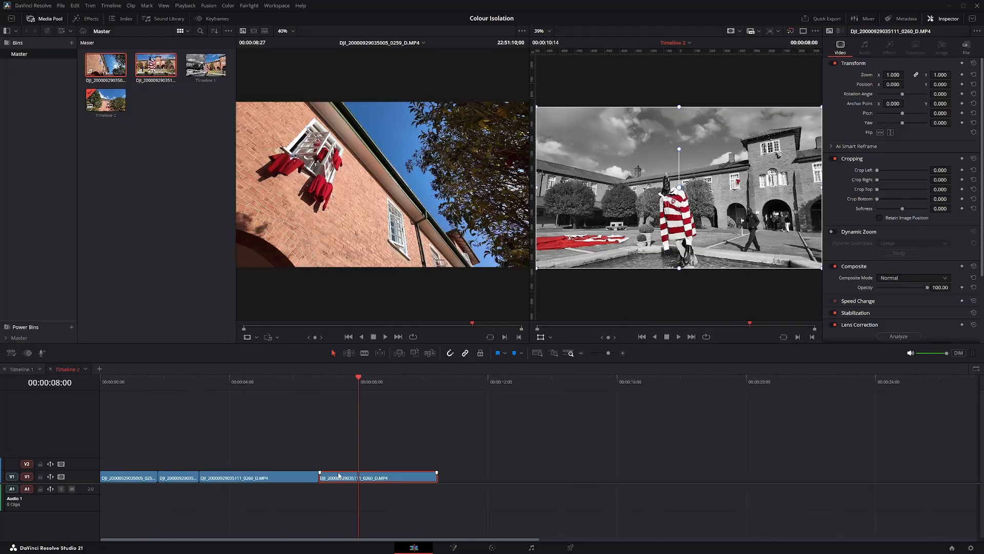
On the Color page, reset all grades and nodes of the duplicated clip and reposition its single node
click(491, 548)
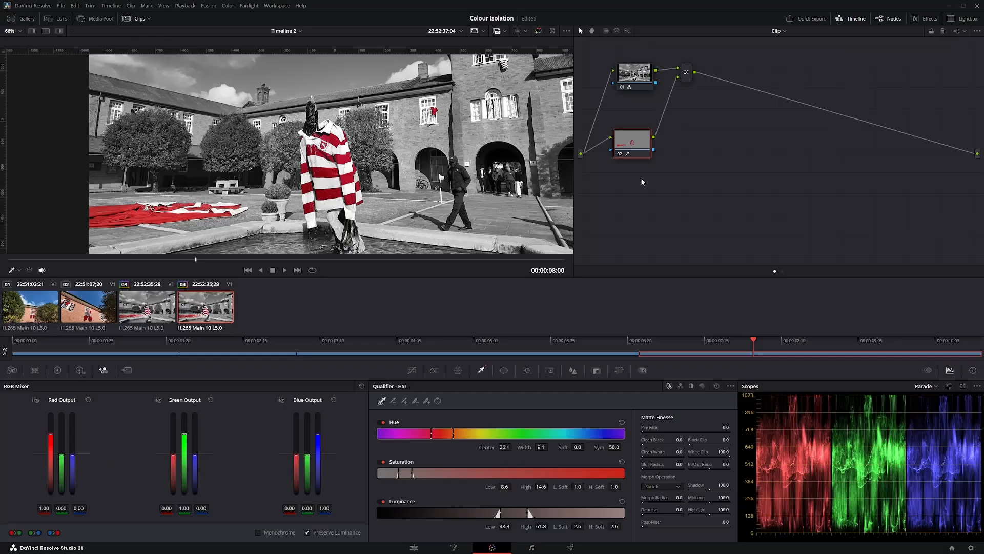
right_click(725, 163)
click(741, 170)
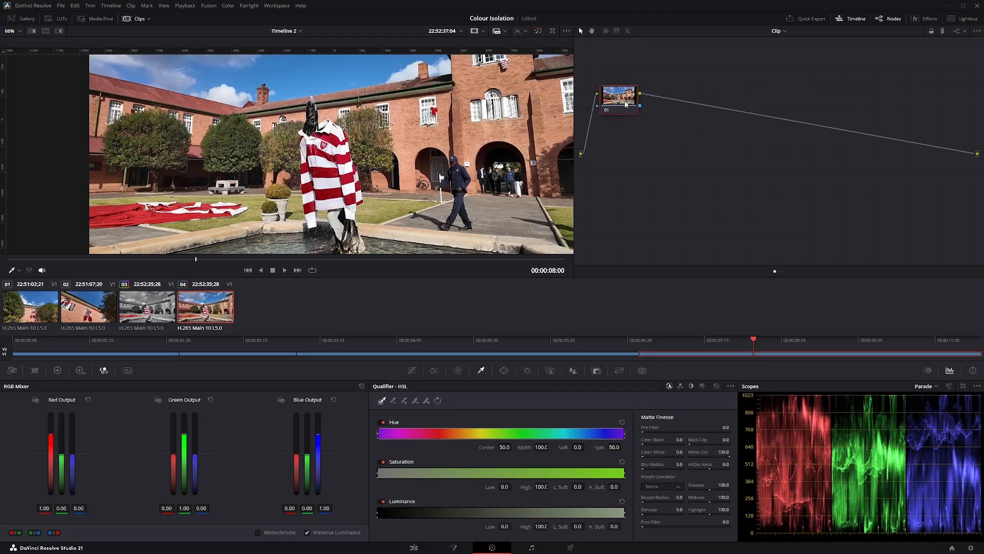
drag(626, 105, 628, 134)
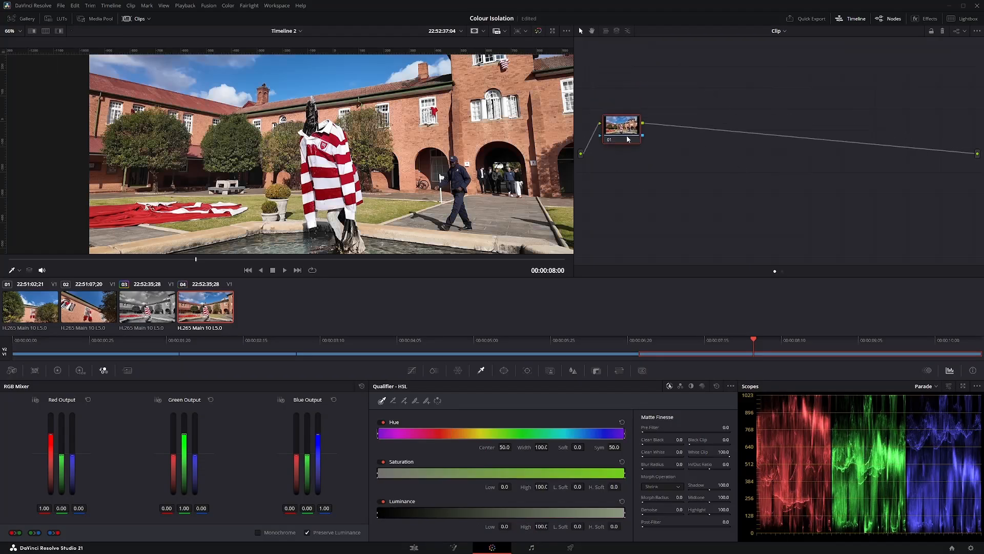
Start an AI Magic Mask on the node with a first point on the jersey's crest
click(550, 370)
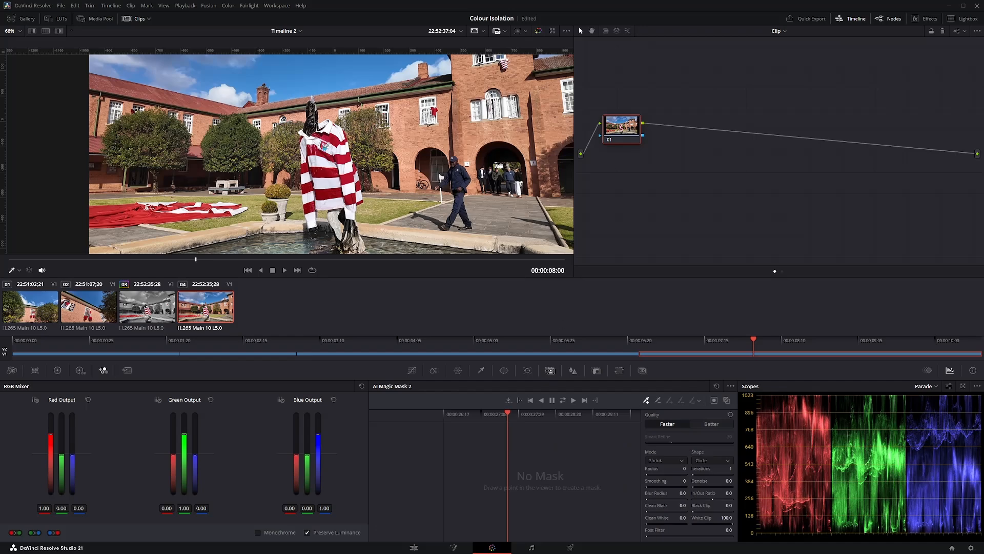
click(329, 147)
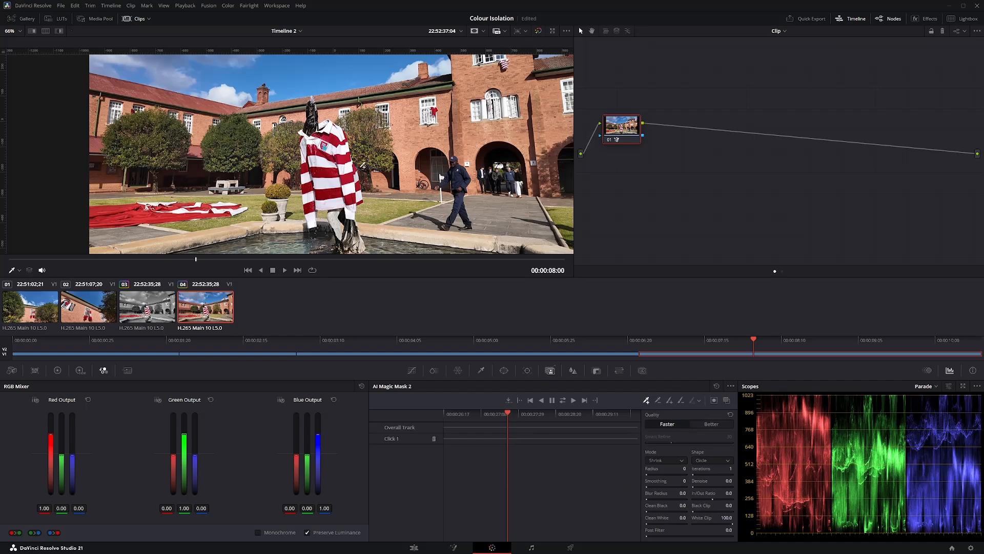
Add an alpha output to the node graph and connect the masked node's key output to it
right_click(663, 158)
click(700, 196)
drag(835, 204, 942, 174)
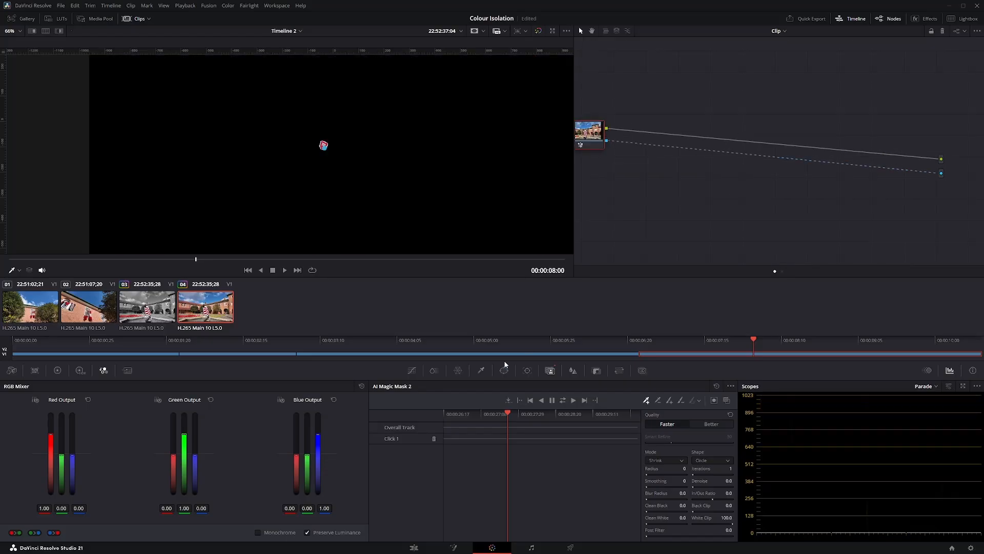
Add five more Magic Mask points across the jersey and track the mask forward and backward through the clip
click(314, 173)
click(313, 153)
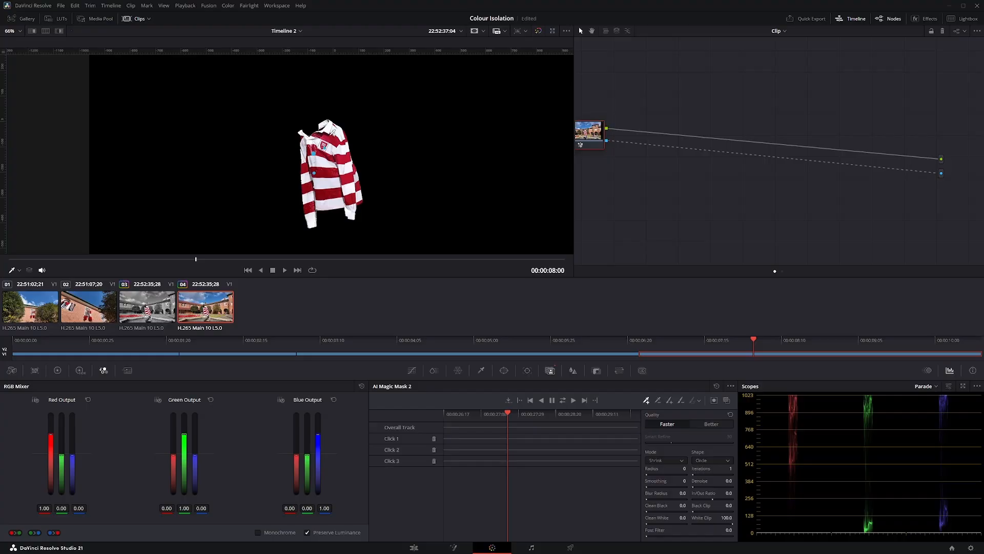
click(330, 135)
click(305, 151)
click(331, 177)
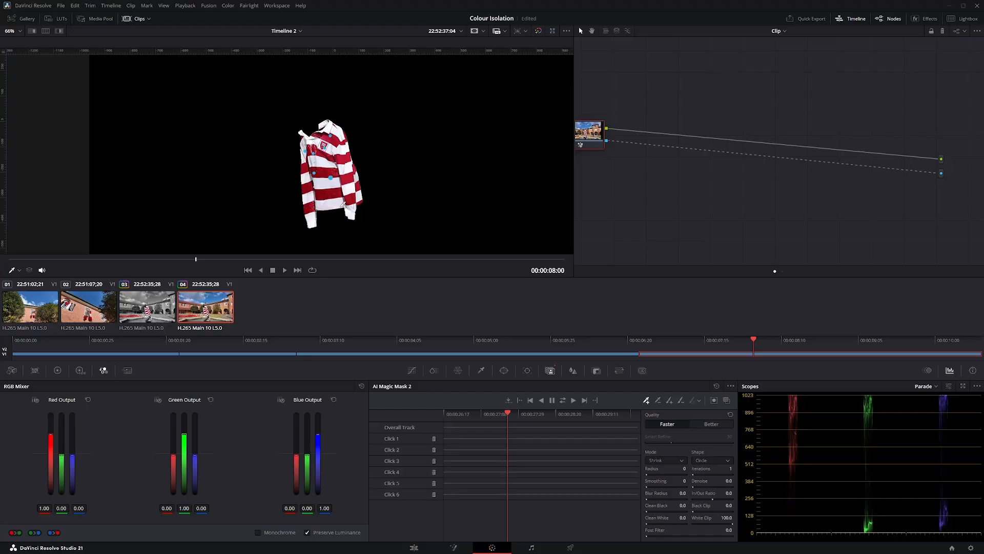
click(563, 400)
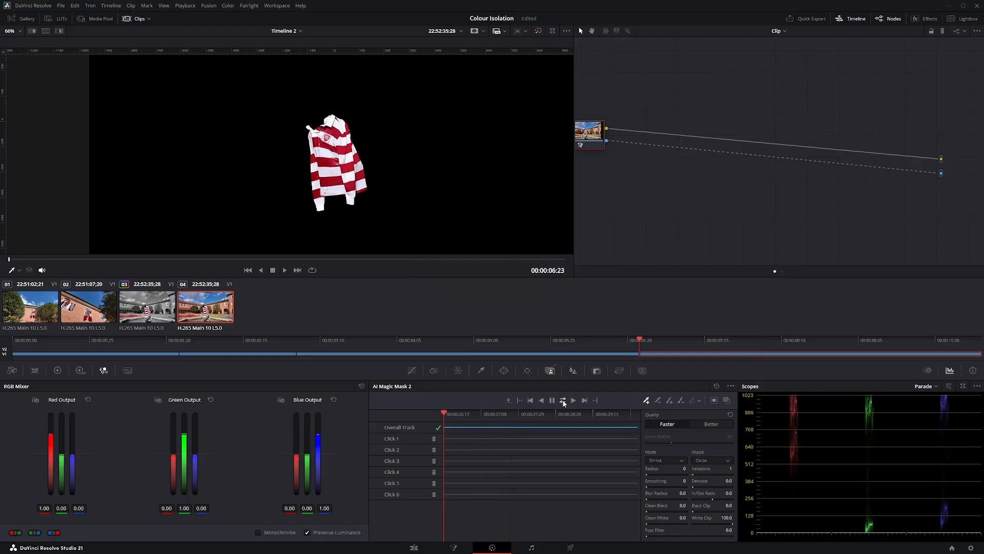
On the Edit page, duplicate the masked jersey clip onto track V2 directly above the original
click(414, 546)
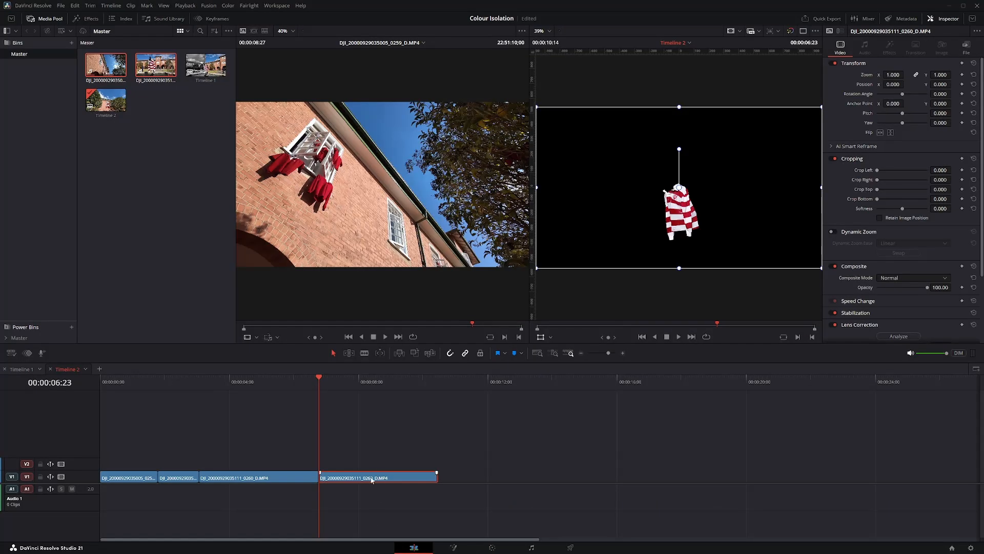
drag(372, 478, 373, 465)
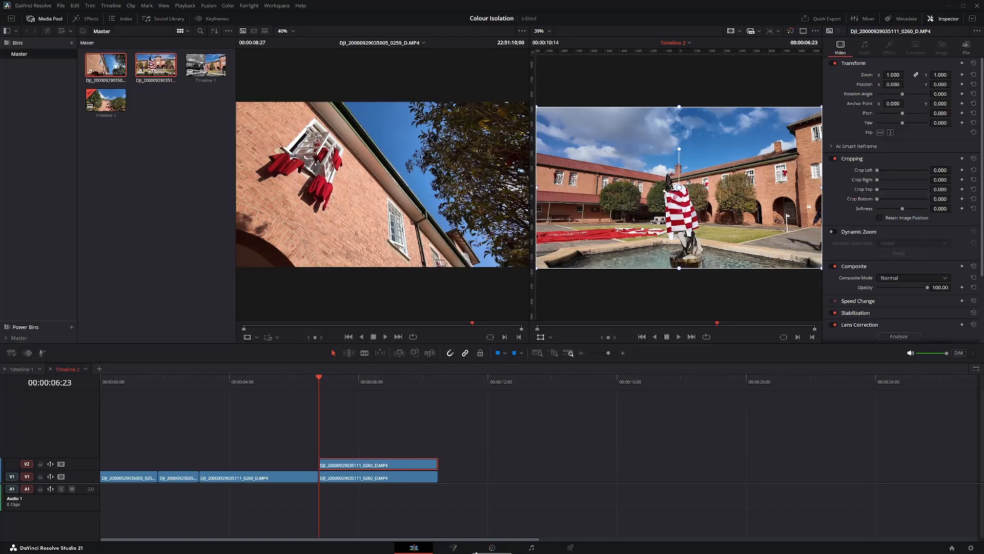
On the Color page, reset the node grade of the V1 clip beneath the copy and turn on Monochrome in its RGB Mixer
click(492, 547)
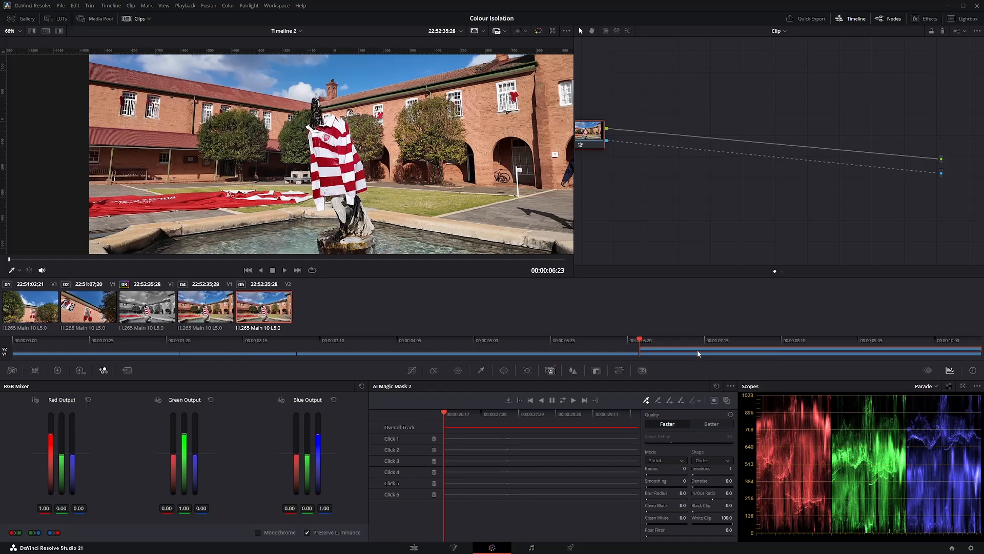
click(677, 353)
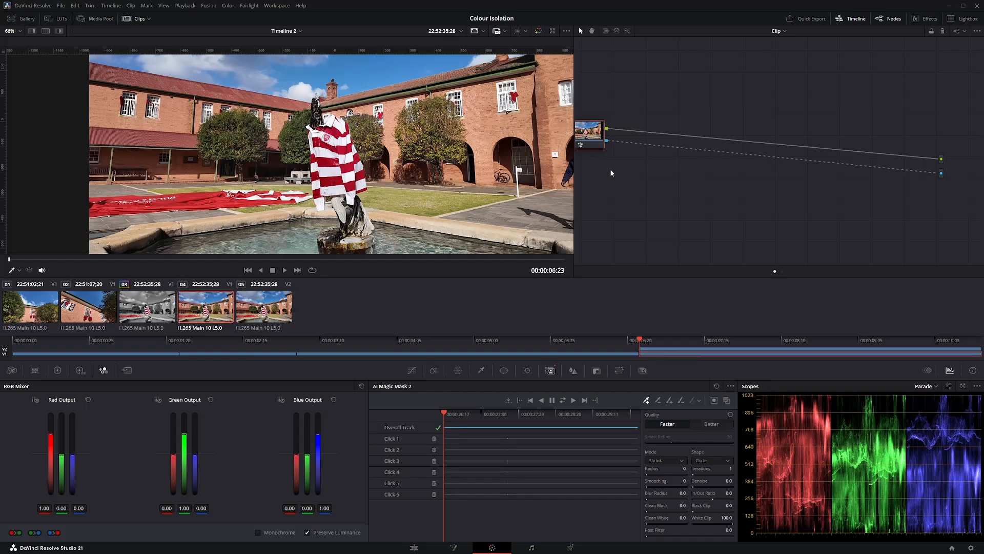
right_click(598, 146)
click(616, 161)
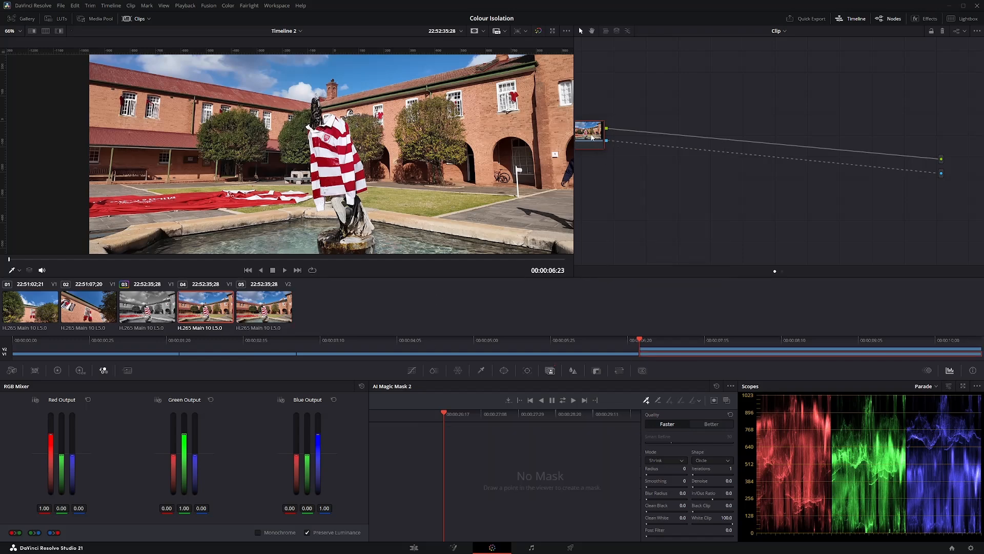
drag(592, 137, 659, 115)
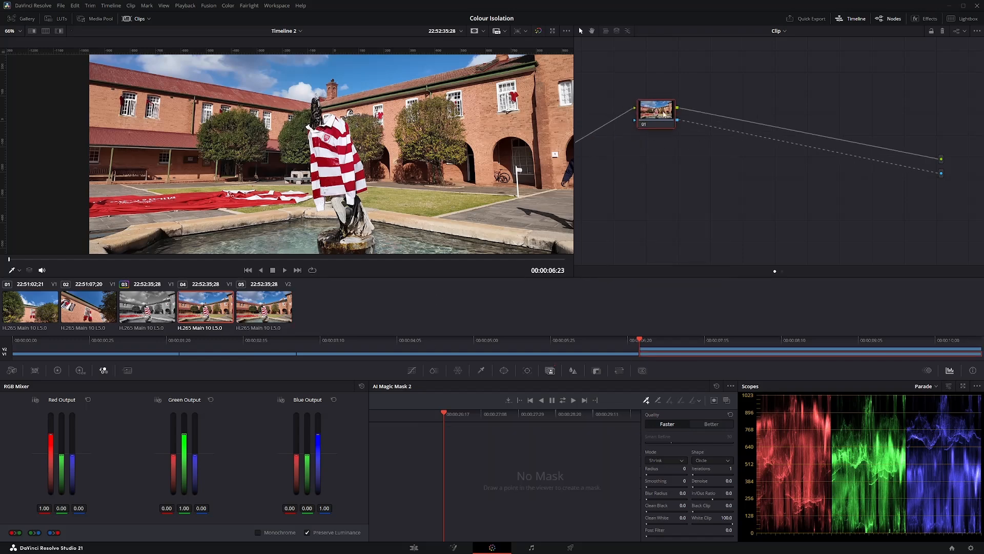
click(257, 533)
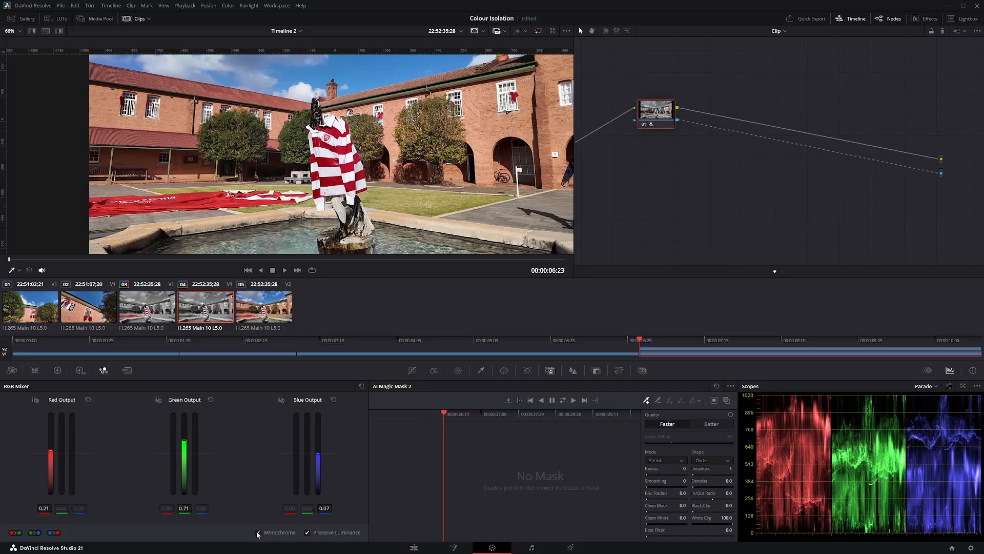
Select the V2 clip and track its Magic Mask forward and backward
click(672, 352)
click(643, 340)
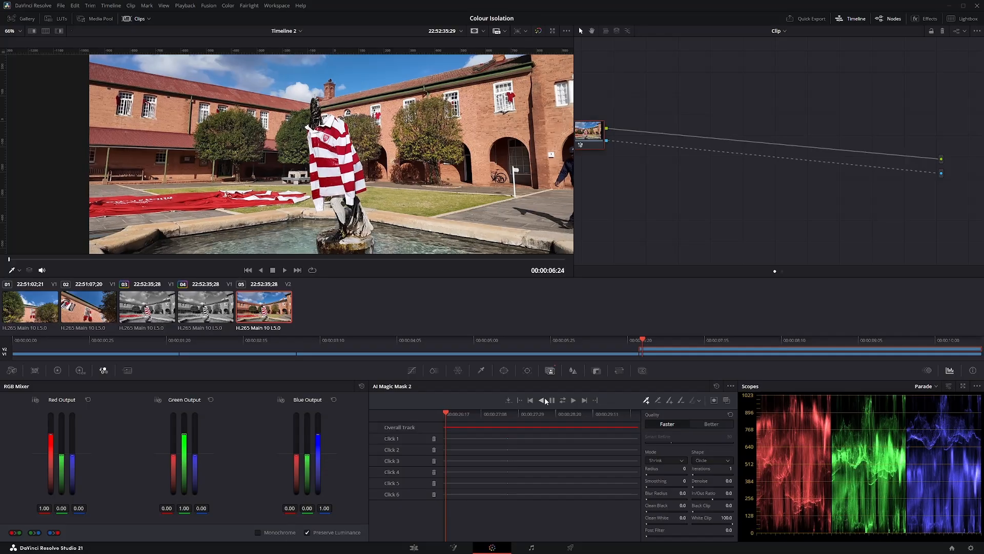
click(565, 400)
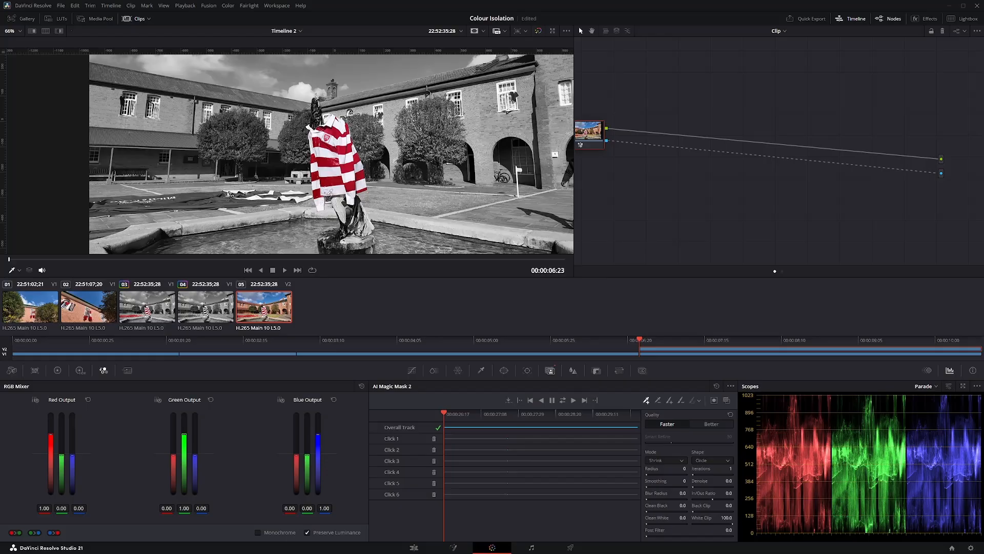
Review the stacked clips on the Edit page, and on the Color page move the V2 clip's node fully into the node graph
key(shift+4)
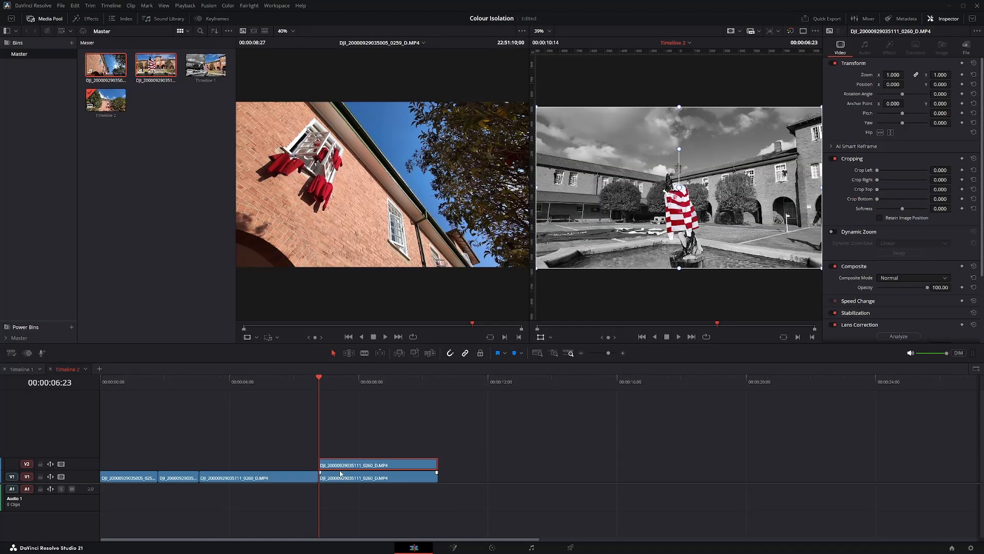
click(491, 547)
drag(602, 131, 627, 130)
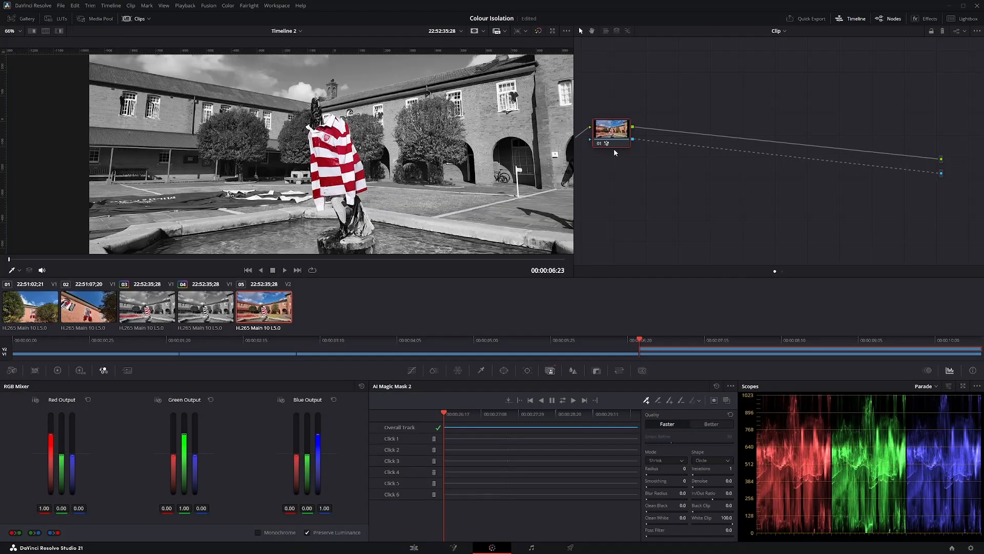
Add a serial node with Monochrome turned on in its RGB Mixer after the masked node, plus a layer node beneath it
key(alt+s)
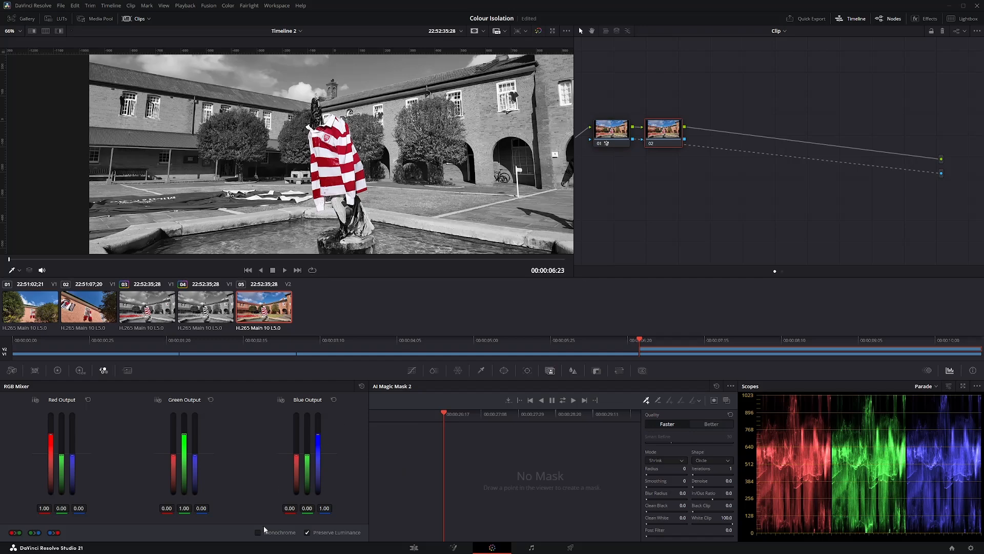
click(258, 532)
right_click(669, 131)
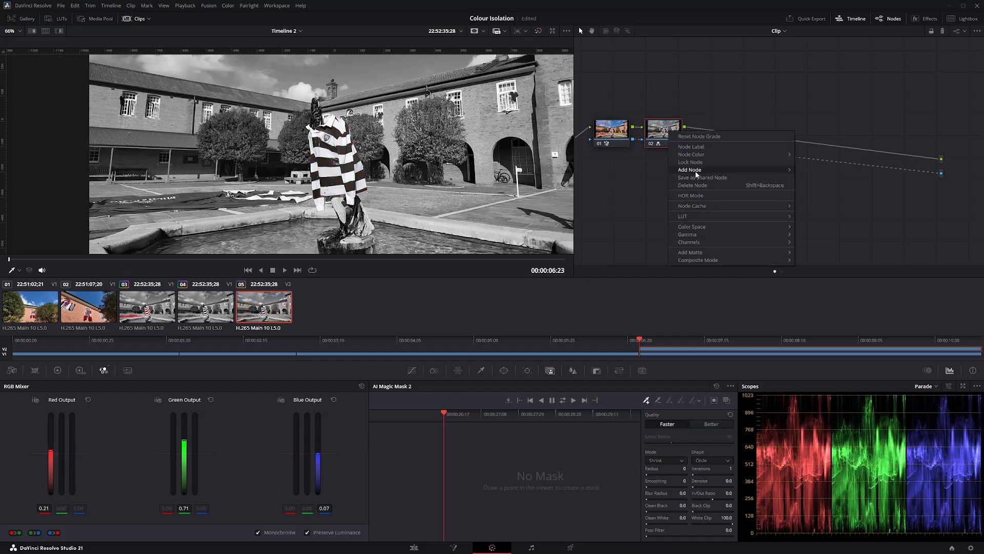
click(820, 193)
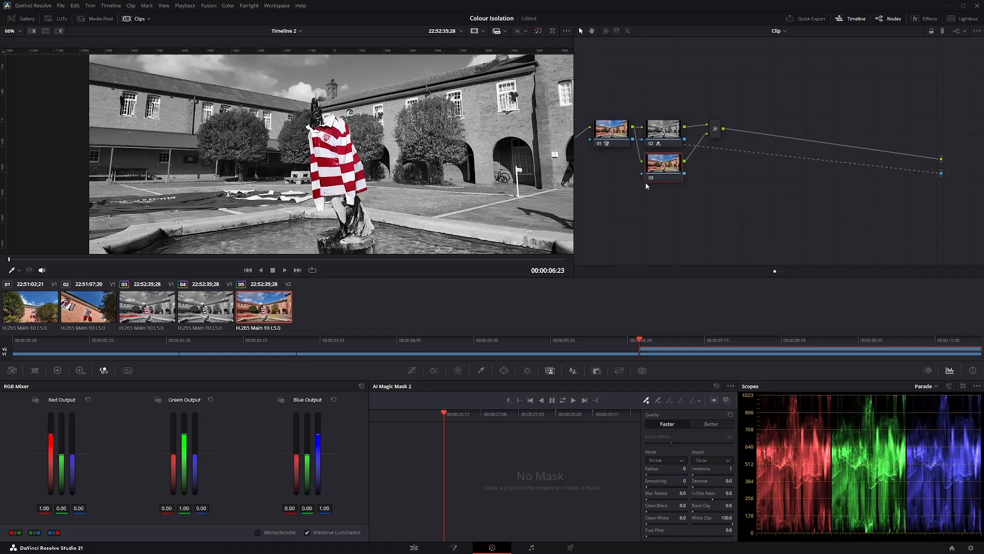
Sample the jersey's red stripe with the HSL Qualifier on the layer node, set hue width to 17.6, and adjust the saturation and luminance ranges
click(483, 374)
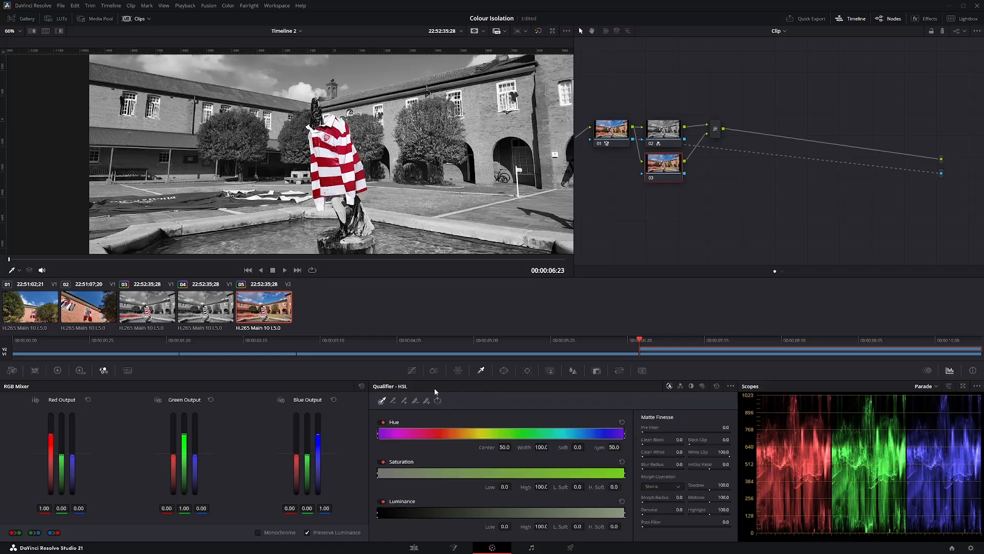
click(332, 179)
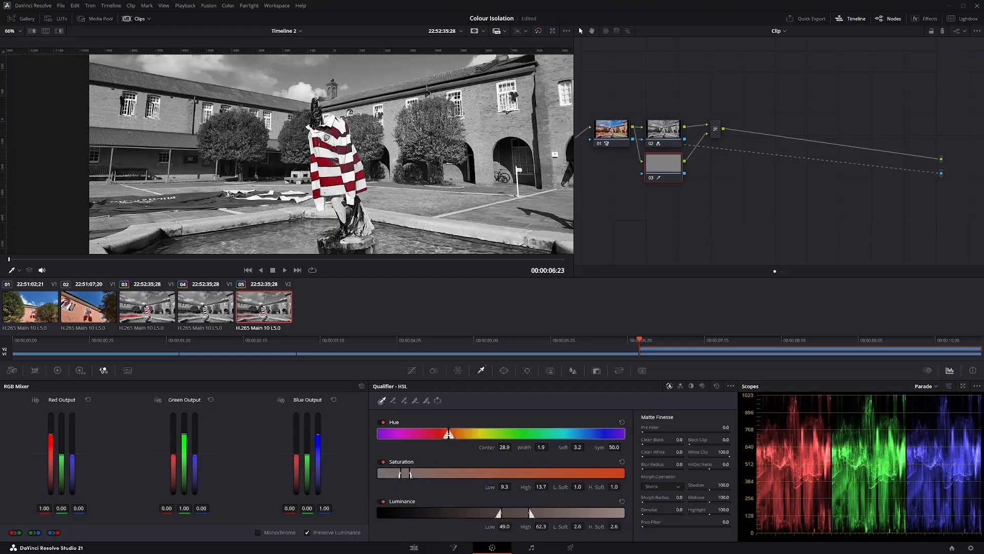
mouse_move(449, 434)
mouse_down()
mouse_move(440, 437)
mouse_move(463, 435)
mouse_up()
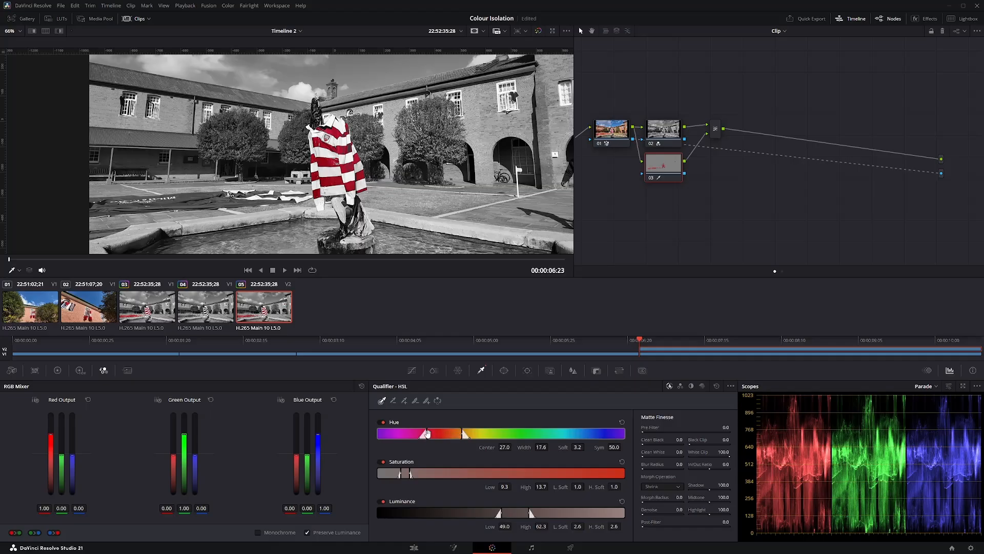
mouse_move(525, 514)
mouse_down()
mouse_move(543, 513)
mouse_move(519, 512)
mouse_up()
drag(400, 472, 427, 473)
Play and scrub through the stacked jersey clips on the Edit page to check the colour isolation
click(414, 548)
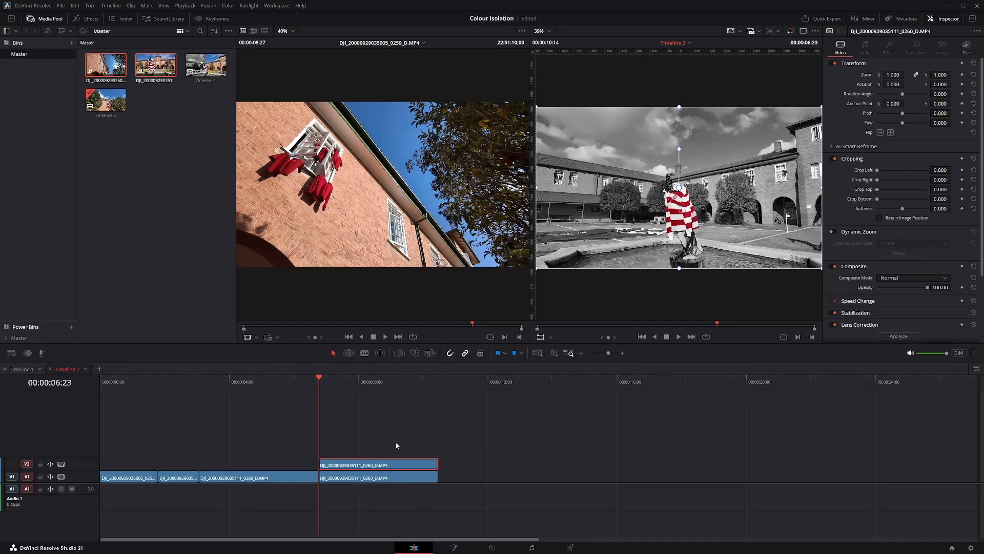
key(space)
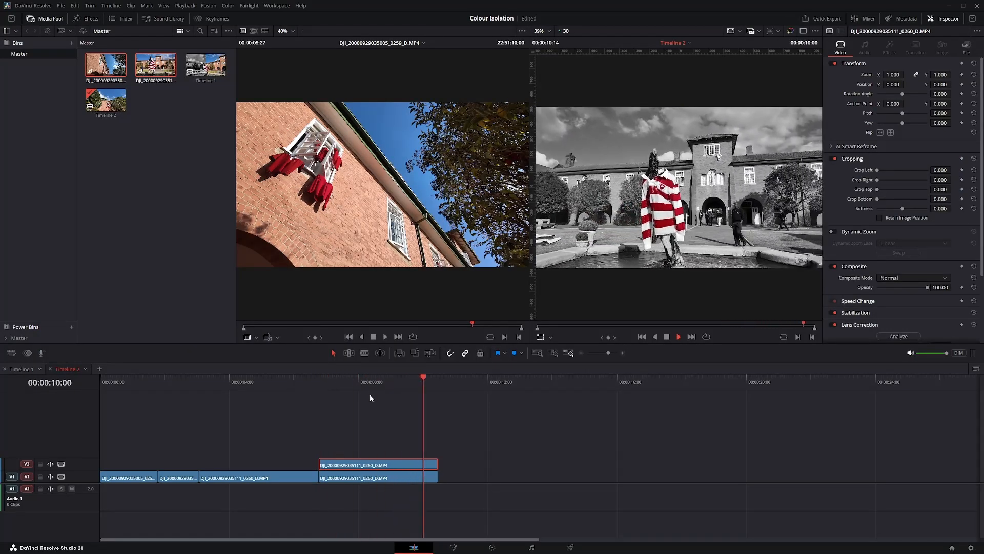
drag(439, 380, 309, 390)
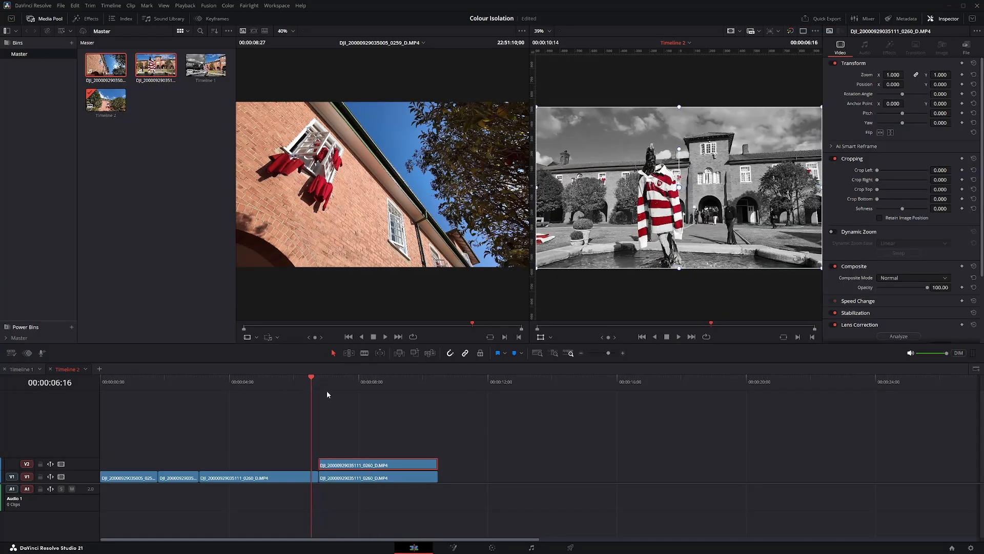
drag(310, 382, 433, 429)
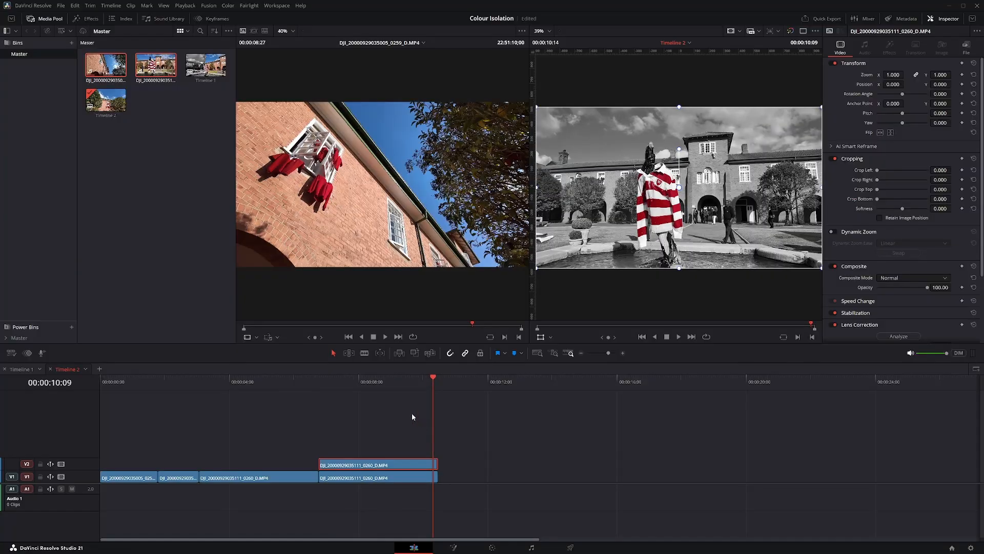
Duplicate the brick-wall clip with the red shirts onto track V2 directly above the original on the Edit page
drag(338, 384, 180, 399)
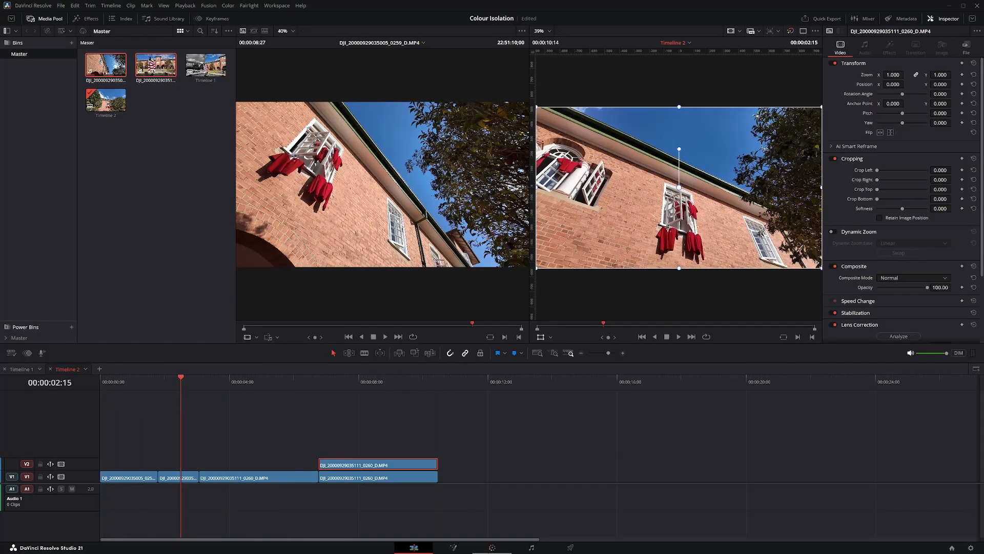
click(498, 550)
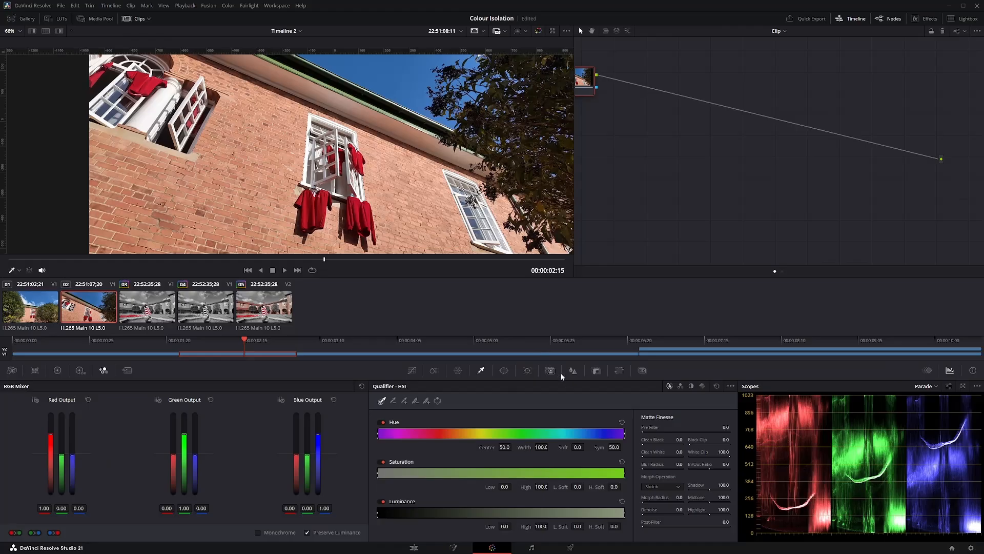
click(551, 372)
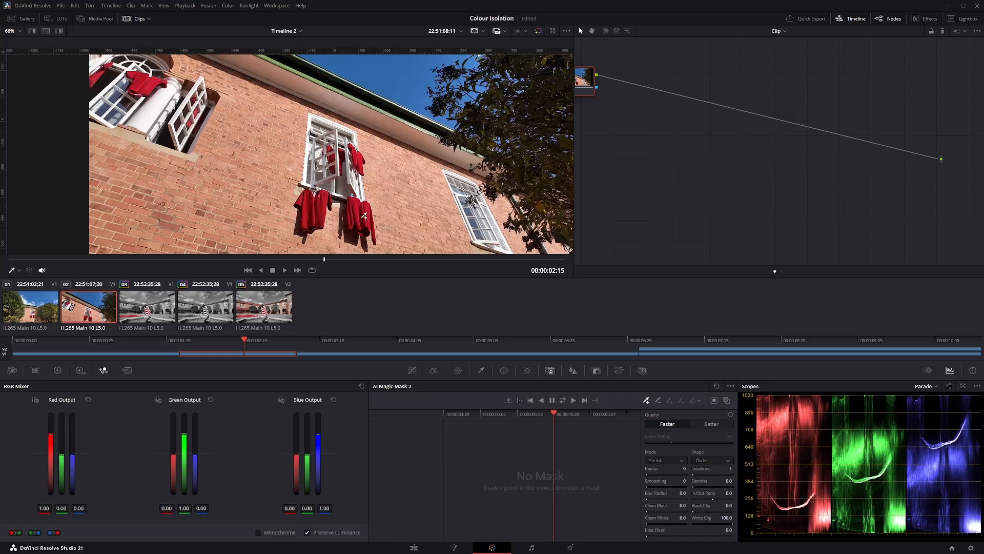
click(414, 548)
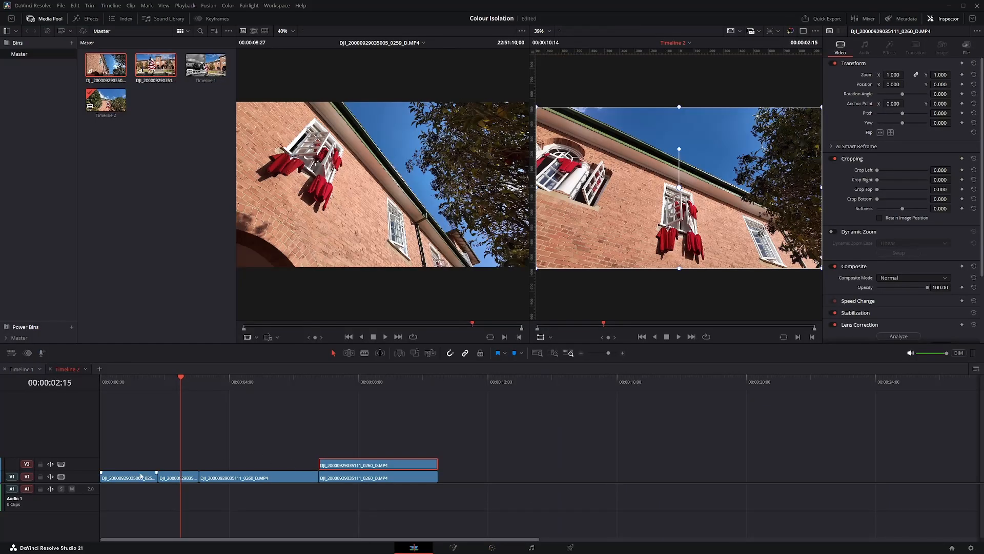
drag(177, 480, 178, 466)
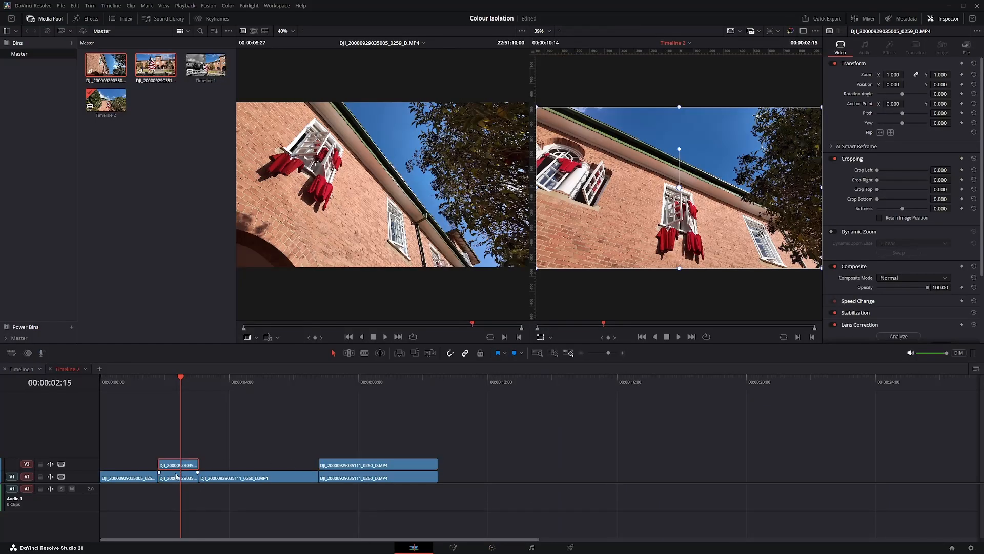
On the Color page, select the V1 brick-wall clip and hide the clip thumbnails while keeping the mini timeline shown
click(492, 548)
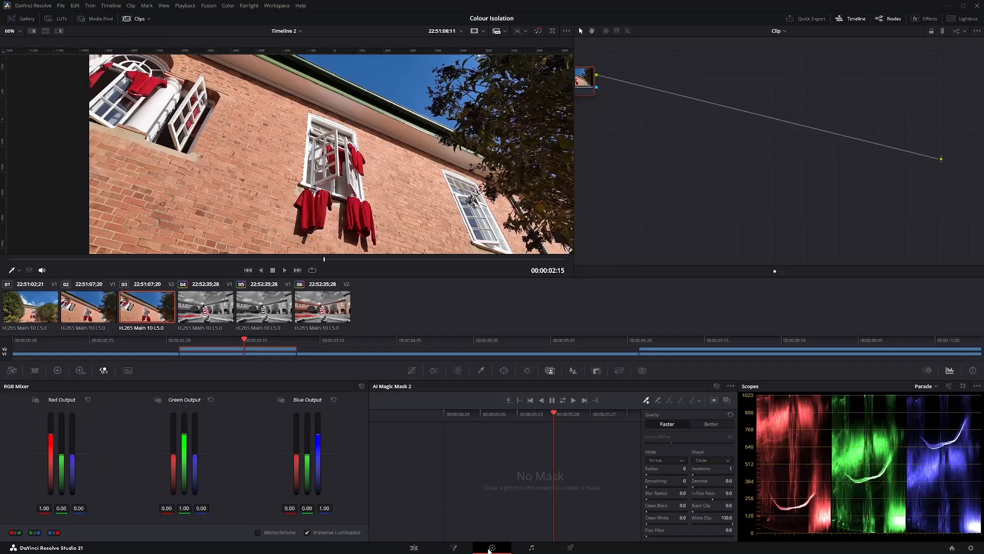
click(215, 357)
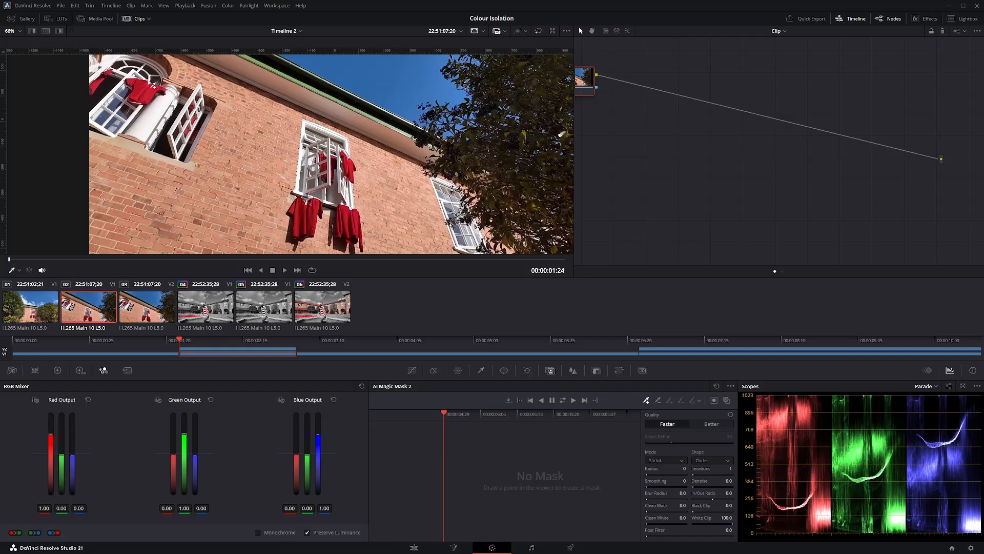
click(129, 20)
click(129, 20)
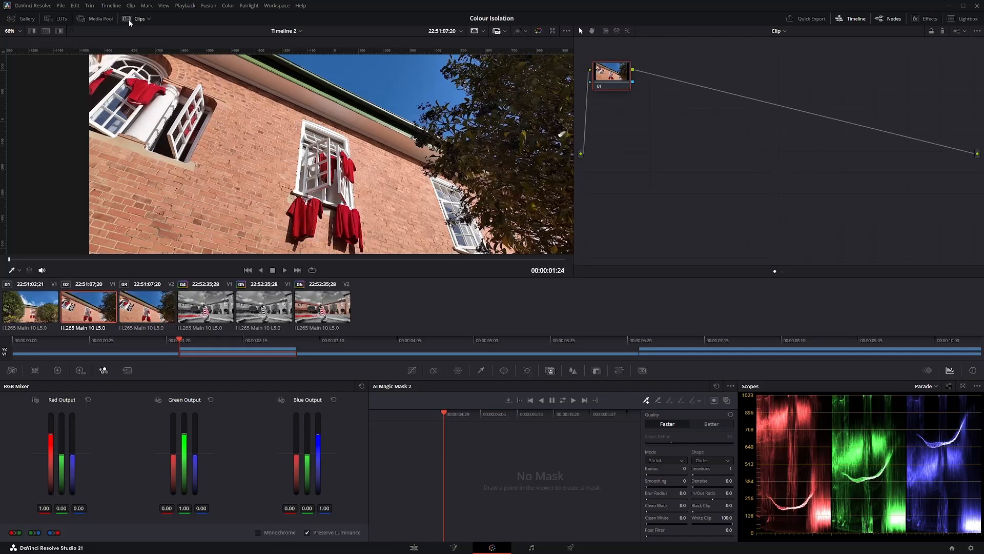
click(860, 19)
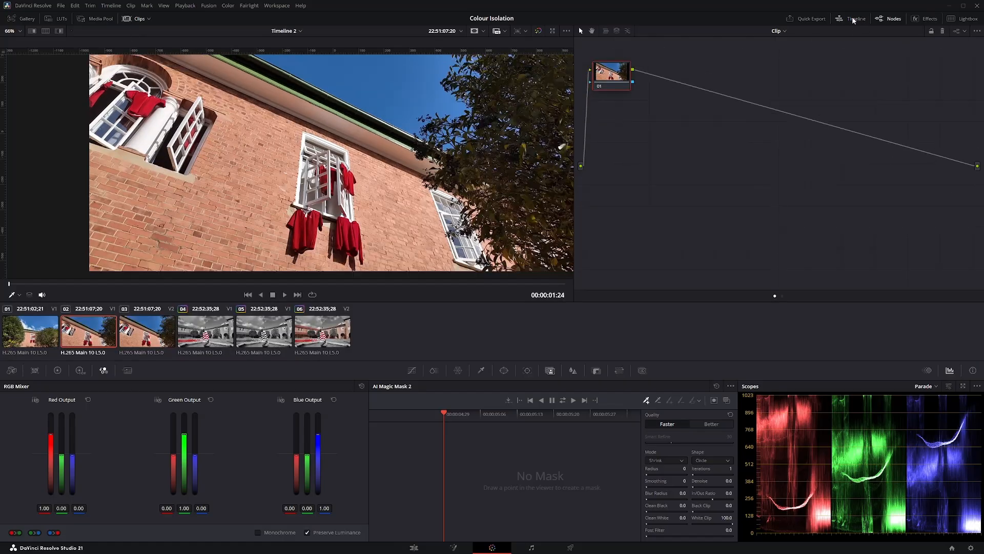
click(860, 19)
click(860, 20)
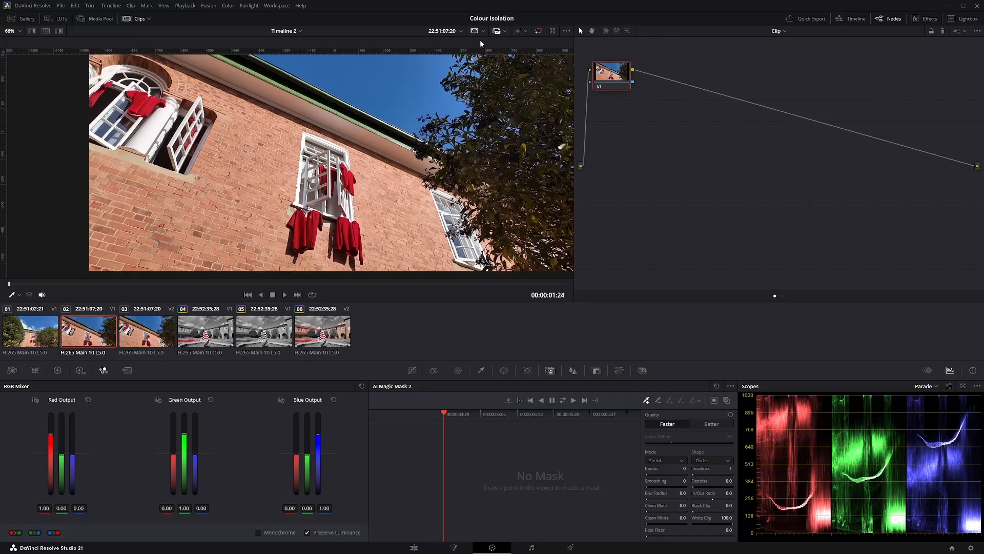
click(129, 20)
click(856, 20)
click(856, 20)
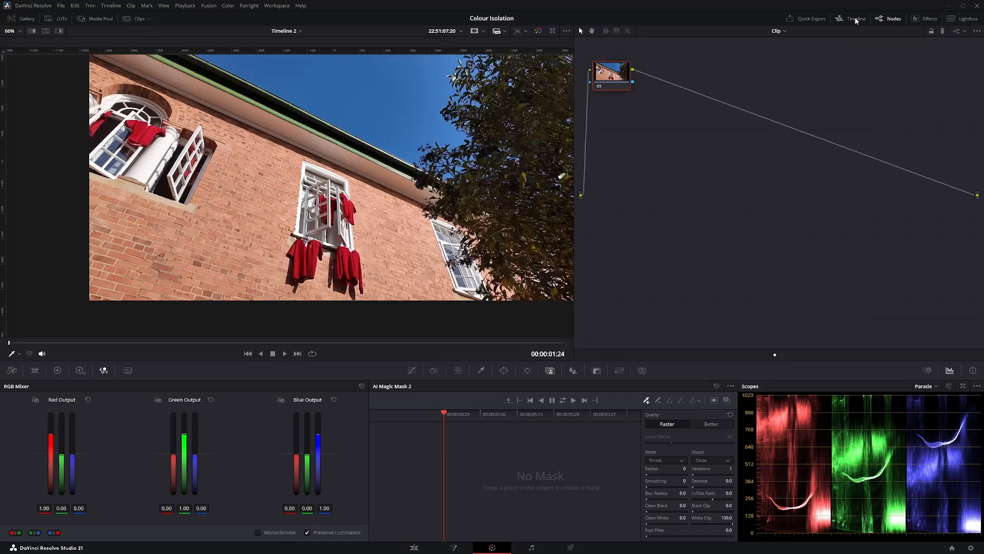
click(857, 19)
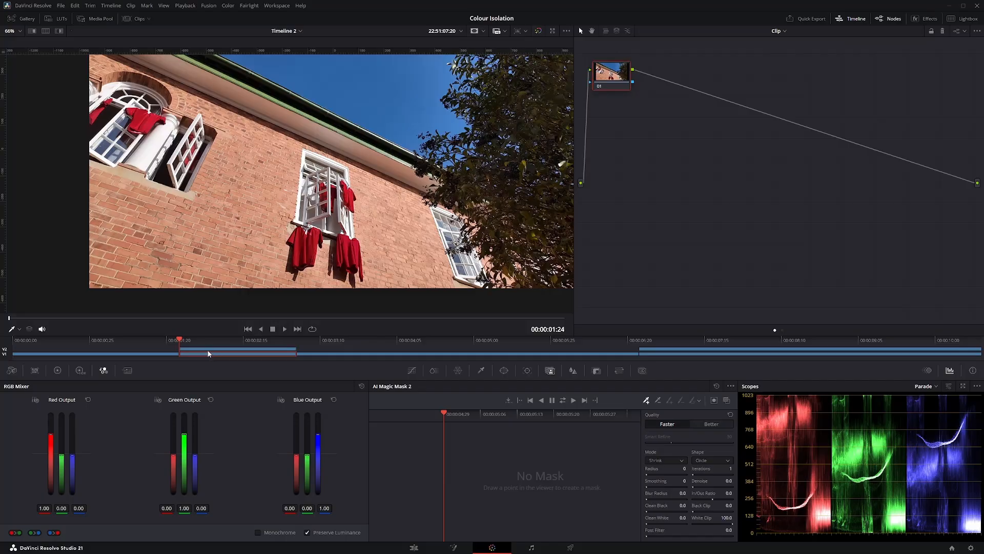
Turn on Monochrome in the RGB Mixer of the V1 brick-wall clip
click(257, 533)
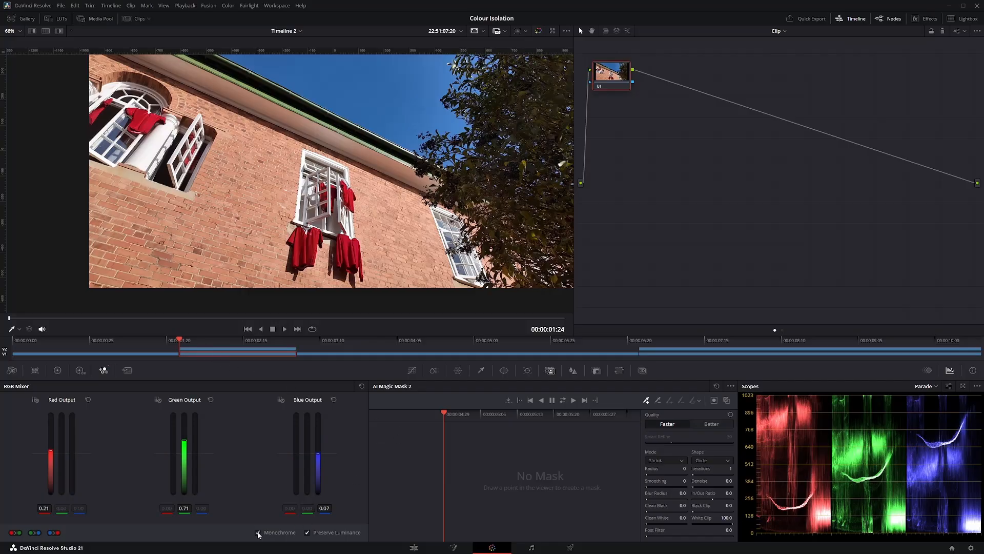
key(ctrl+z)
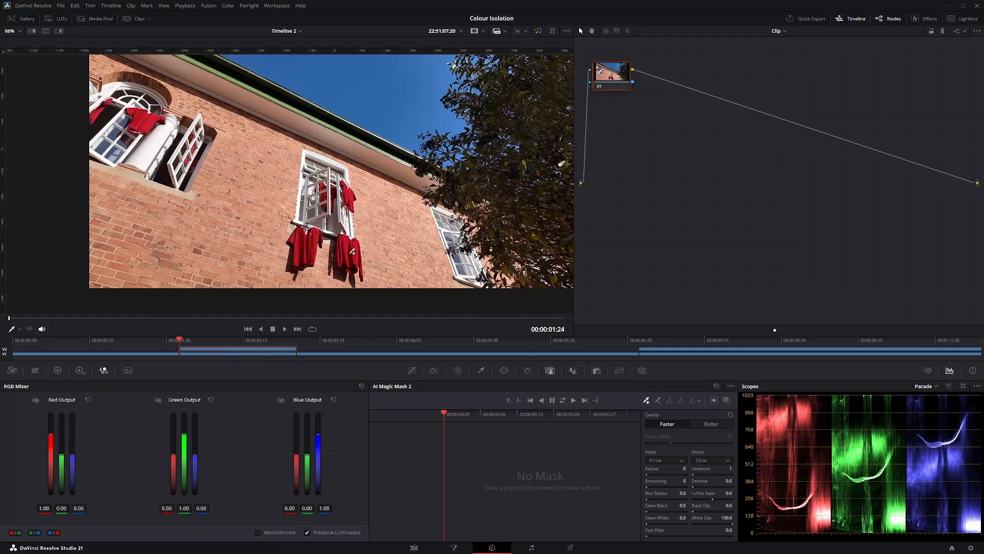
On the V2 brick-wall clip, place four Magic Mask points on the red shirts hanging from the central window
click(348, 253)
click(302, 249)
click(347, 189)
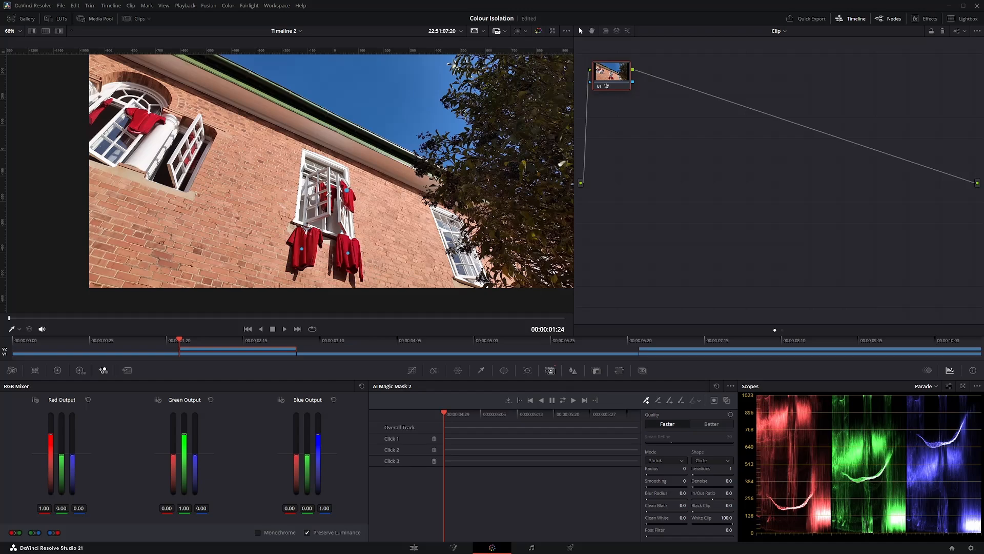
click(324, 196)
Add an alpha output to the V2 clip's node graph and connect the masked node's alpha to it
right_click(659, 183)
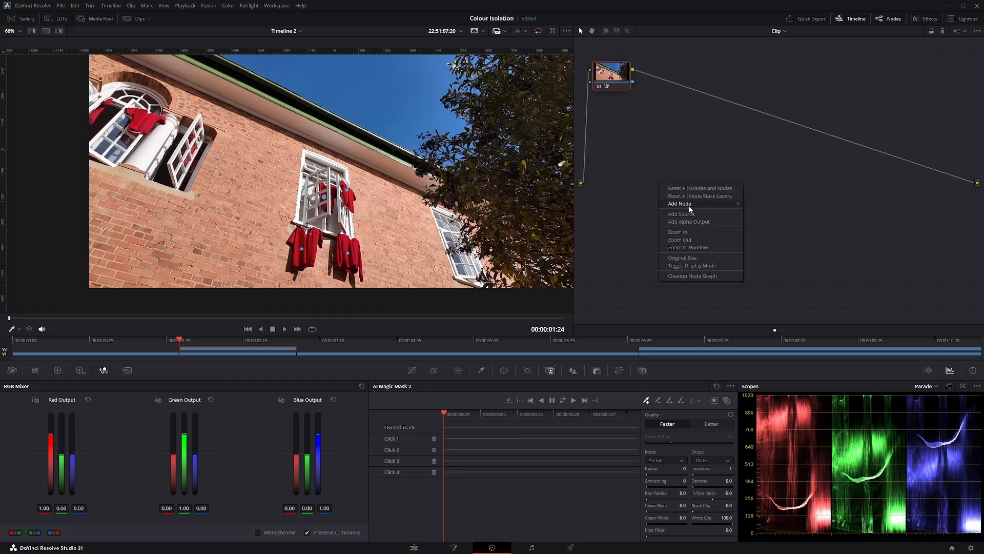
click(695, 222)
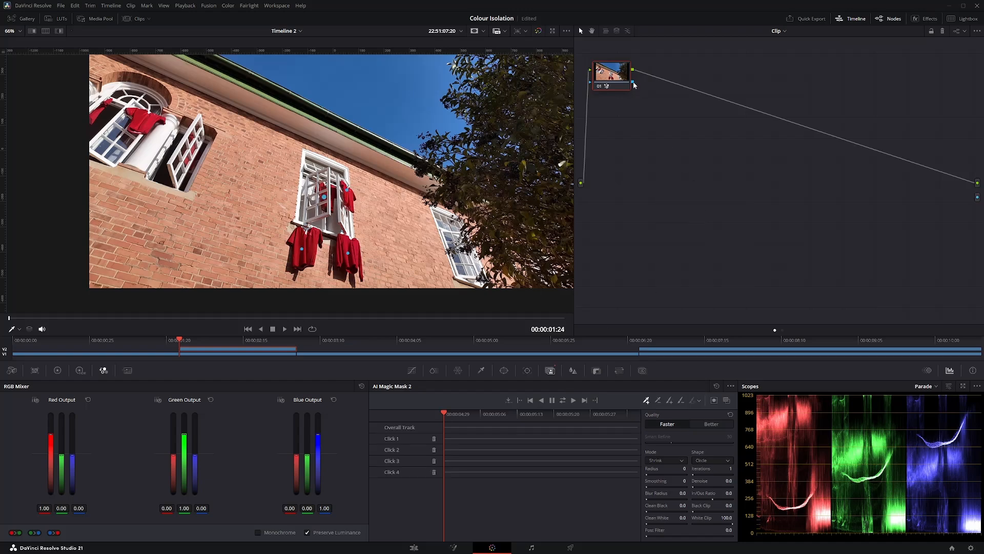
drag(970, 201, 977, 198)
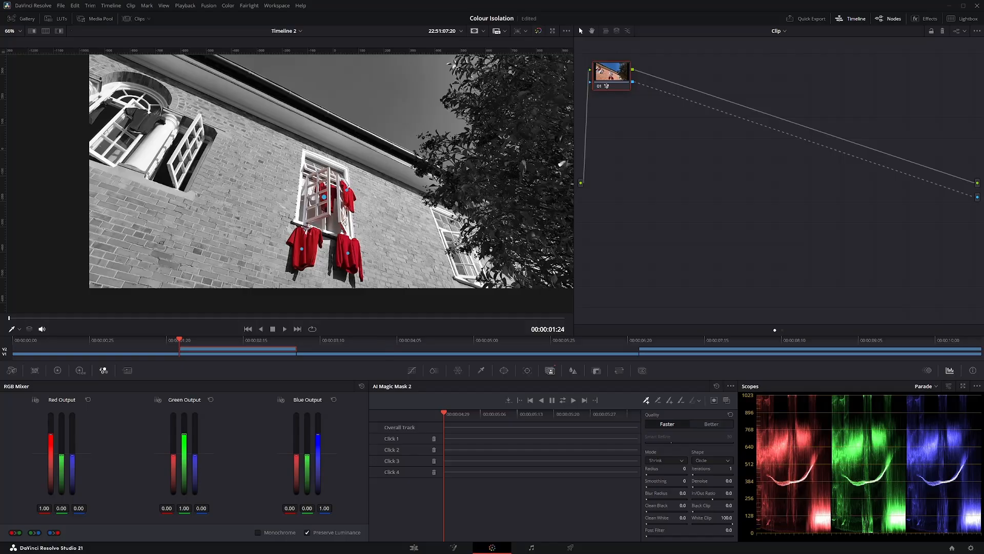
Subtract the window frame between the shirts from the Magic Mask and track the mask forward and backward
click(658, 400)
click(340, 222)
click(563, 400)
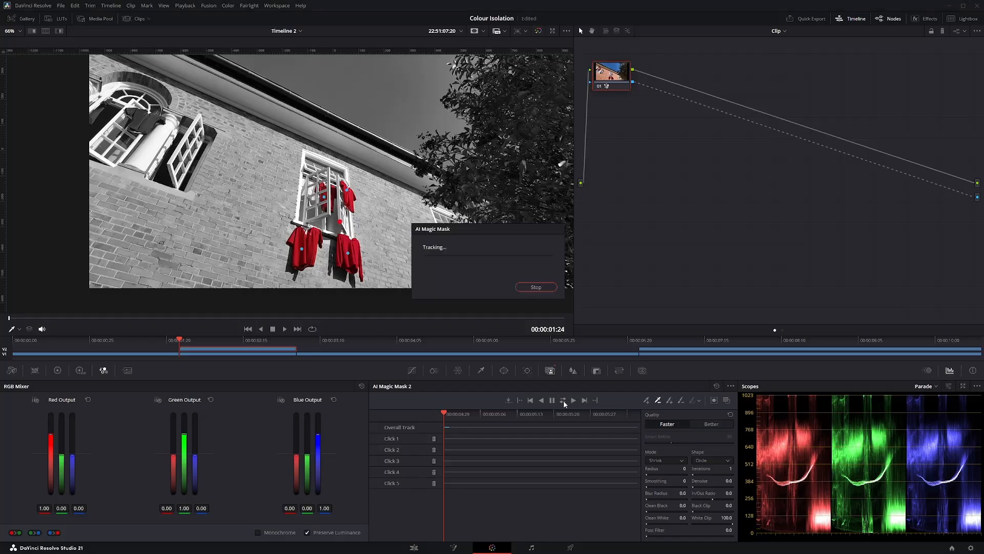
Review the masked brick-wall clips on the Edit page and scrub through the first clip of the timeline
click(413, 547)
scroll(297, 407, up, 4)
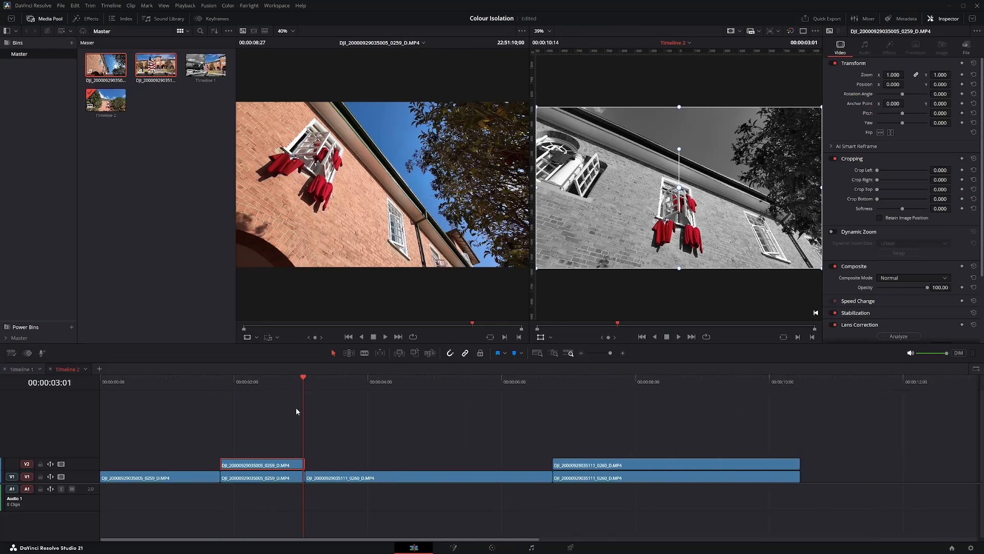
drag(470, 382, 100, 419)
scroll(208, 439, up, 5)
click(174, 384)
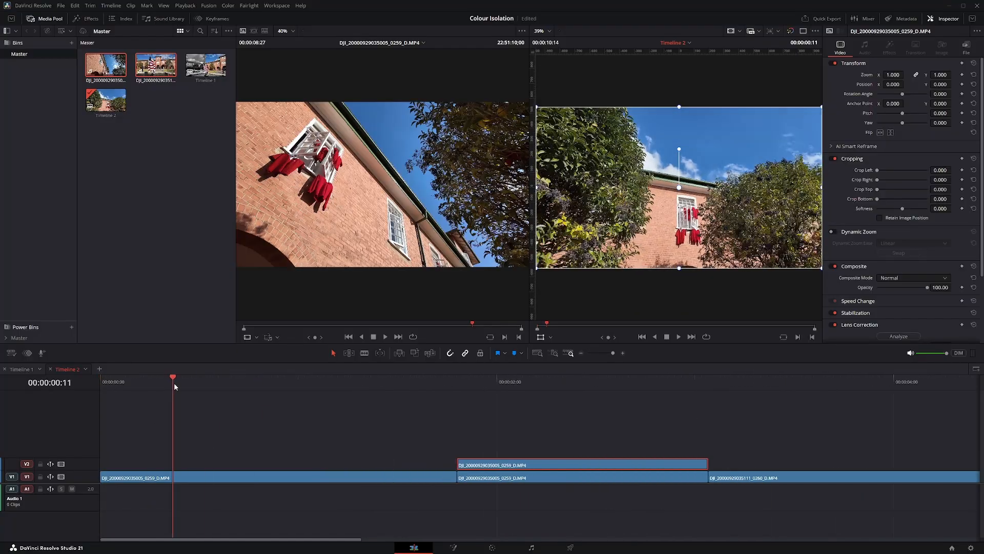
drag(174, 384, 232, 400)
Open the first V1 clip on the Fusion page and move MediaOut1 farther away from the source node
click(303, 474)
click(452, 548)
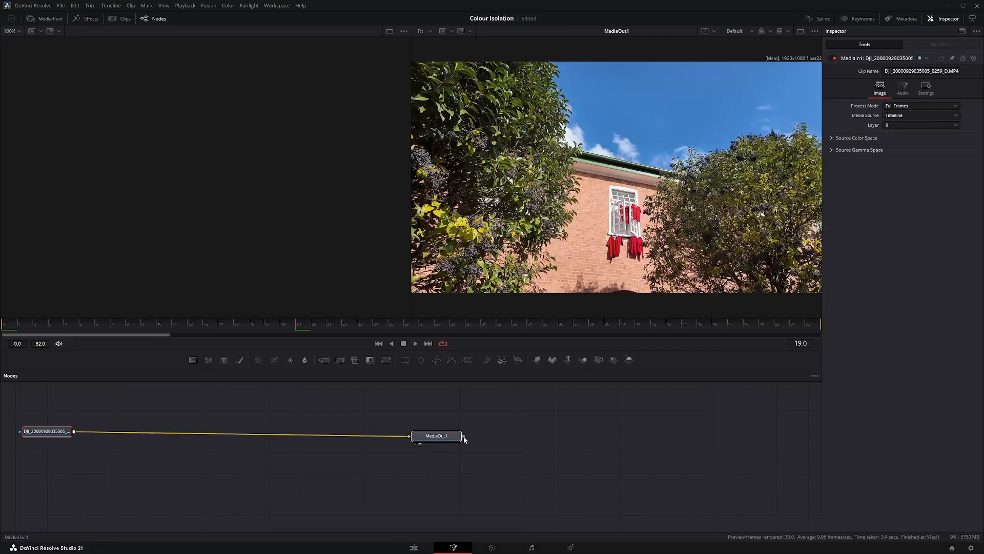
drag(464, 437, 719, 439)
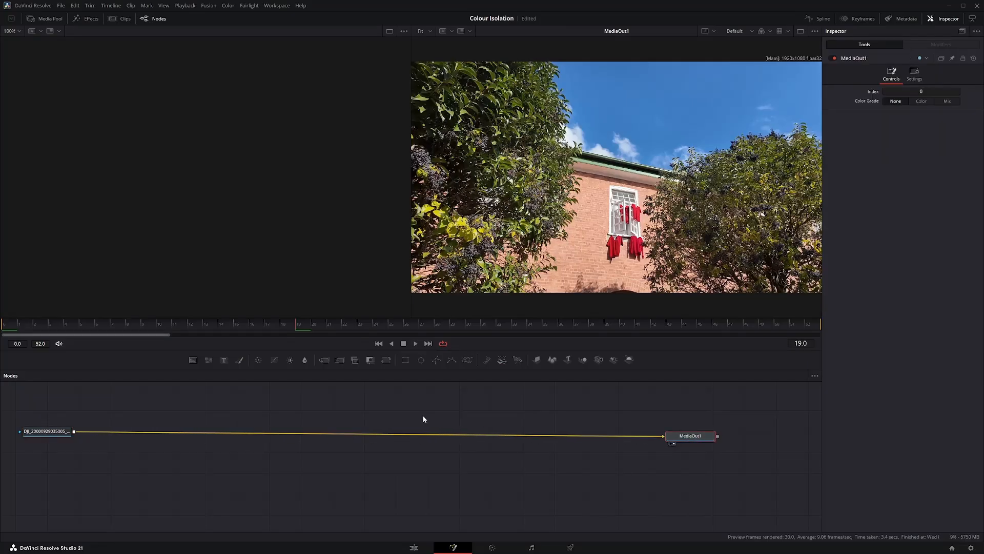
Insert a Magic Mask node after the source clip node and set its tracking mode to Better
click(45, 431)
key(shift+space)
text(ma)
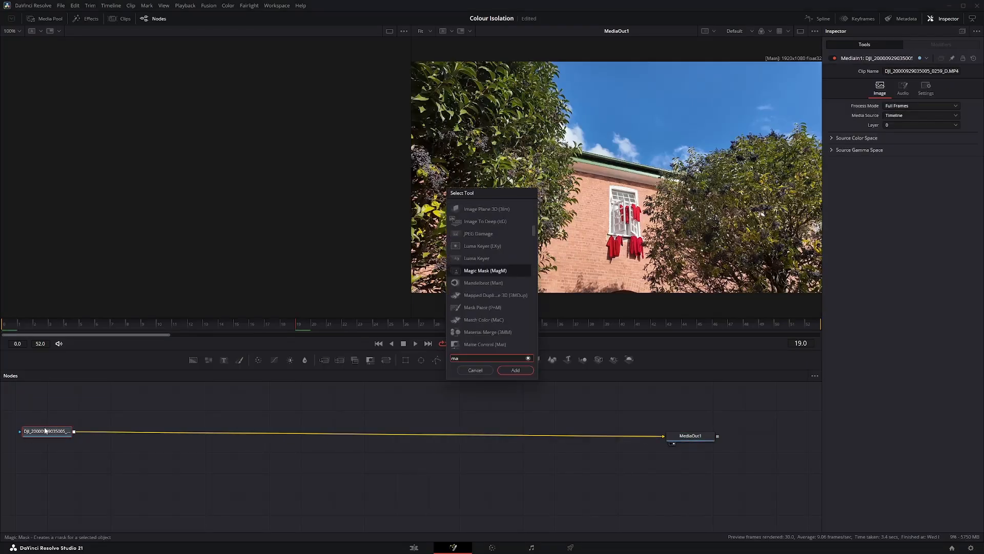
text(gic)
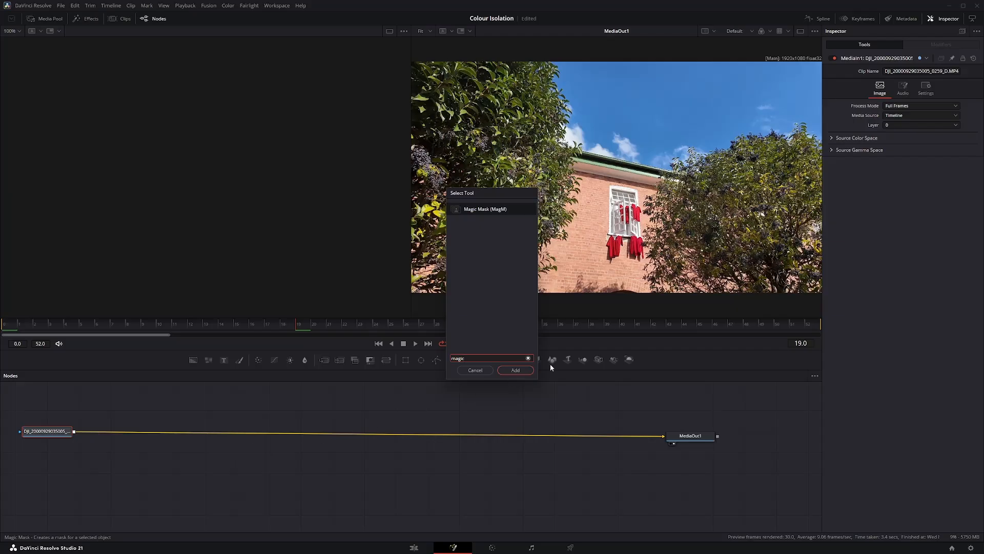
click(514, 370)
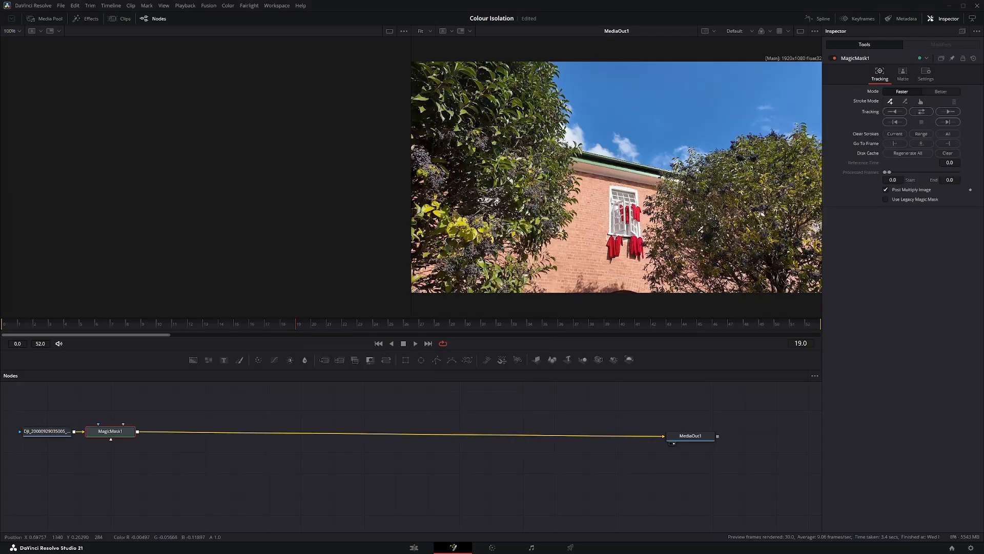
click(930, 92)
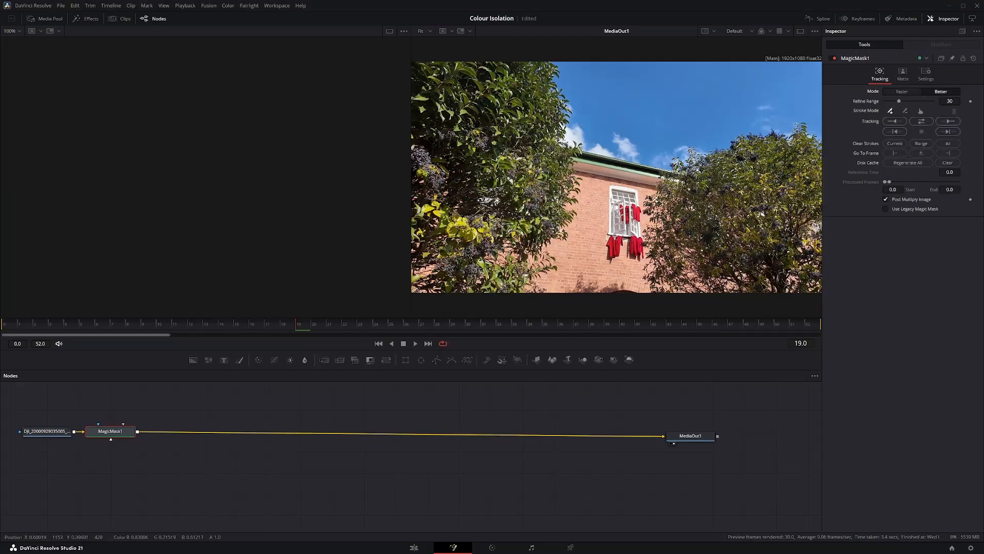
Mark the four red shirts in the Magic Mask, set Refine Range to 6 and track in both directions
click(637, 211)
click(626, 215)
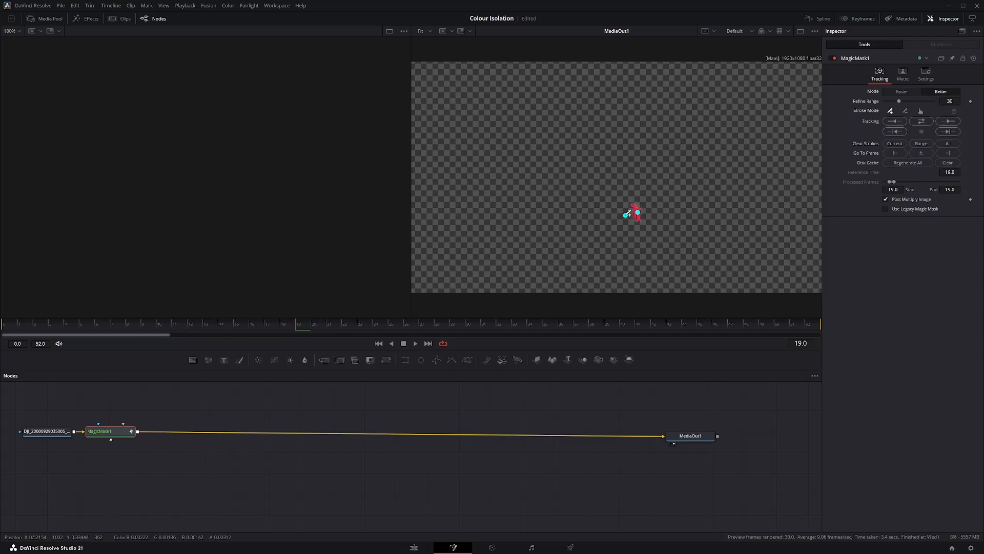
click(617, 242)
click(636, 244)
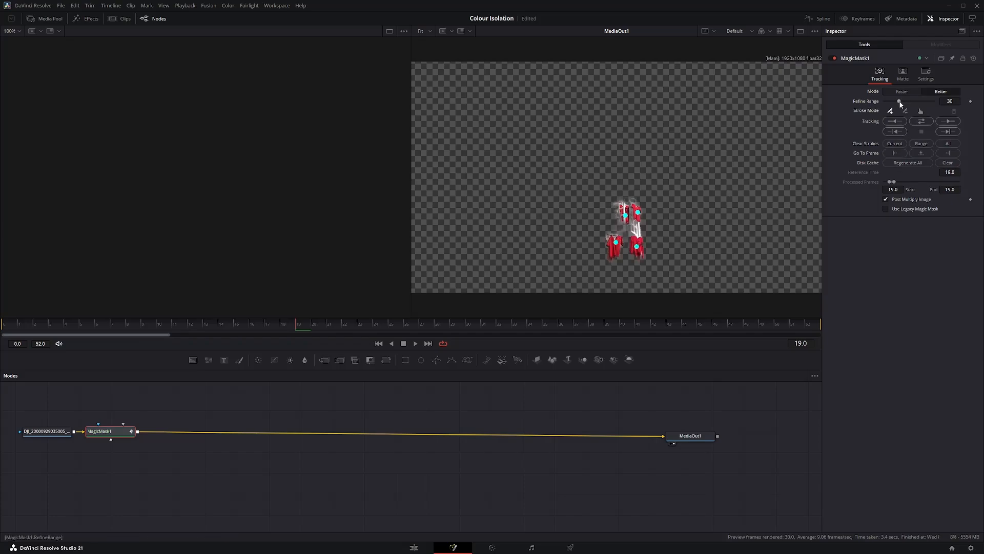
drag(903, 105, 890, 107)
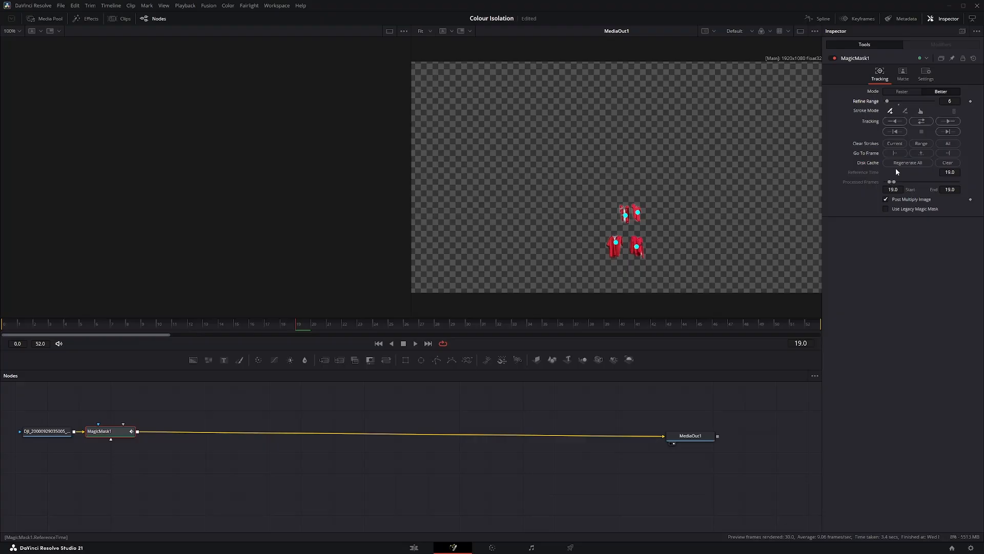
click(921, 121)
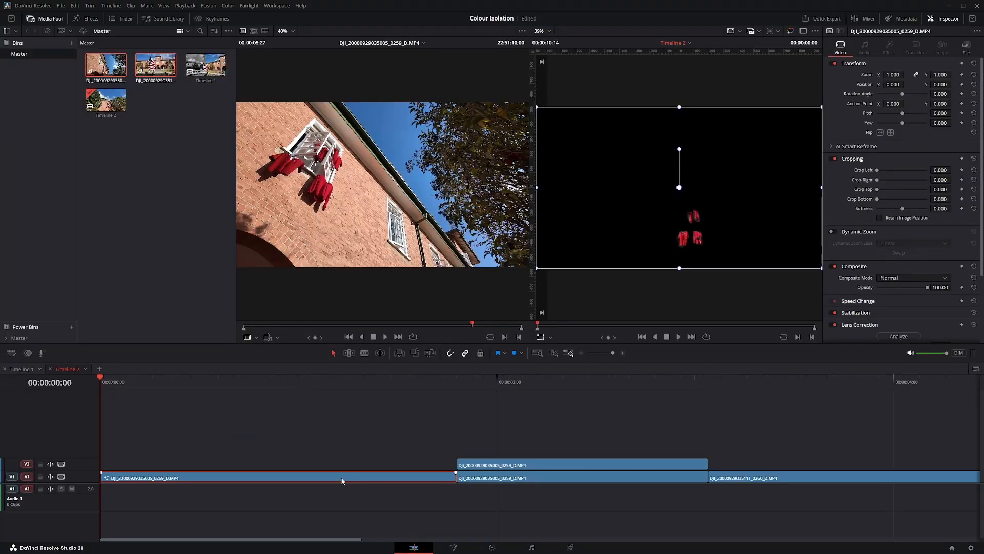
Duplicate the masked clip onto V2 and delete the Magic Mask node from the V1 copy's Fusion composition
drag(341, 479, 322, 466)
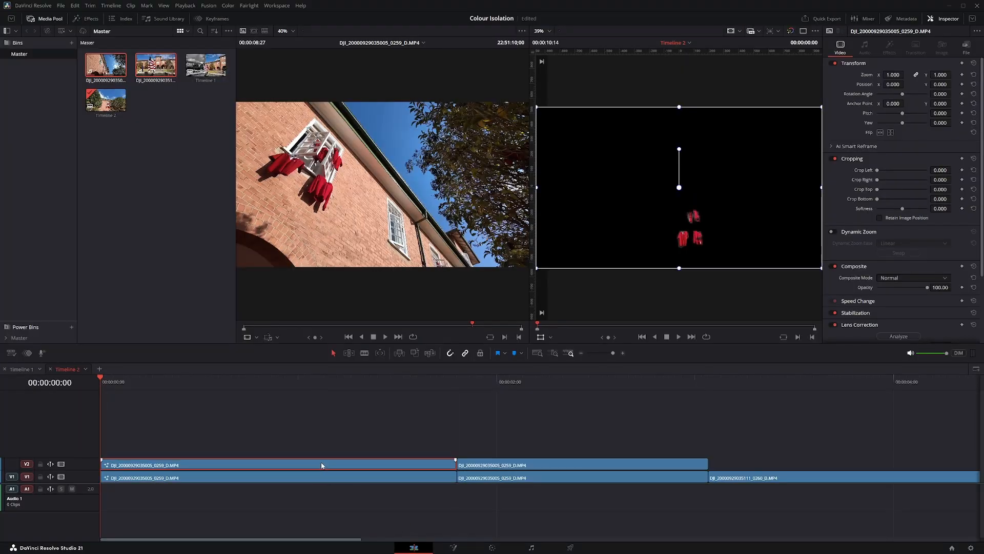
click(415, 479)
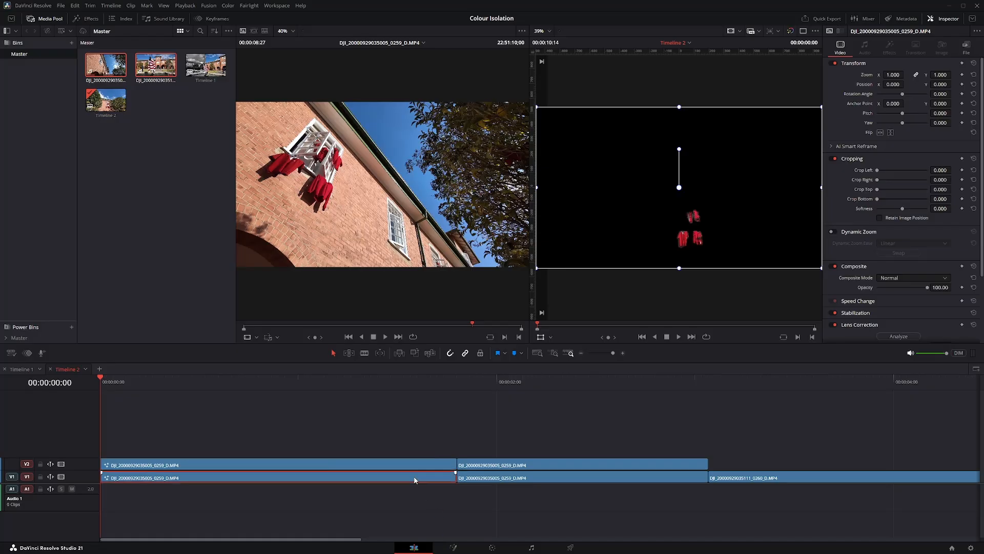
right_click(415, 480)
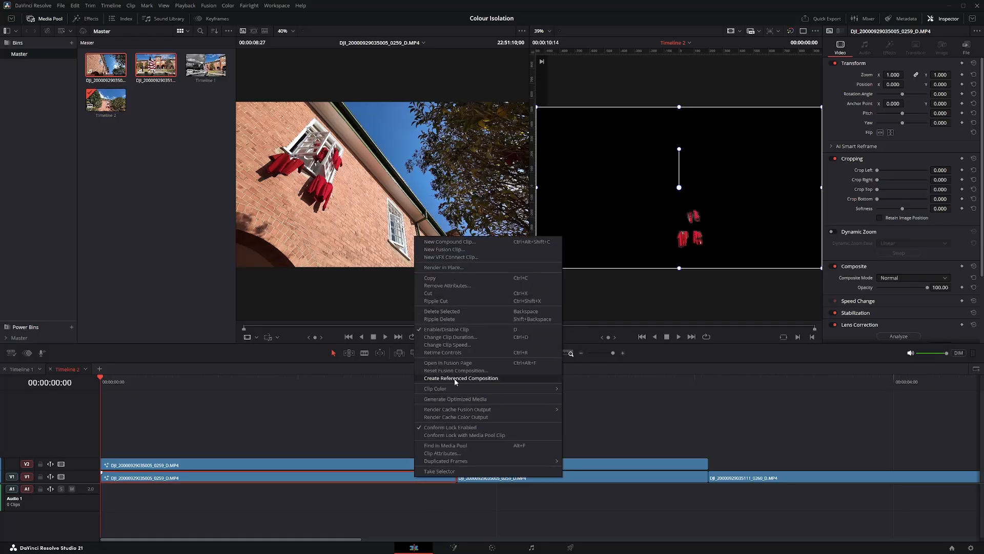
click(441, 362)
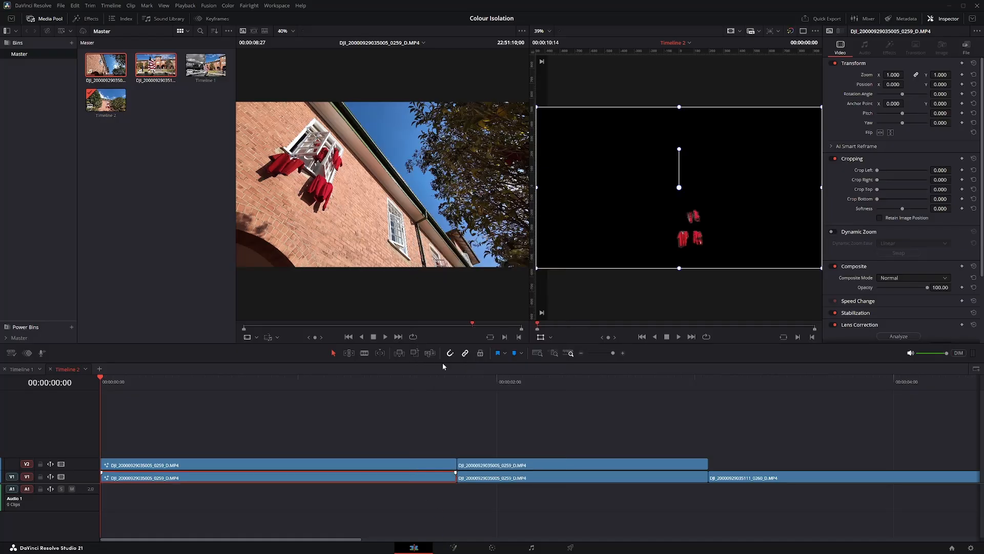
key(Delete)
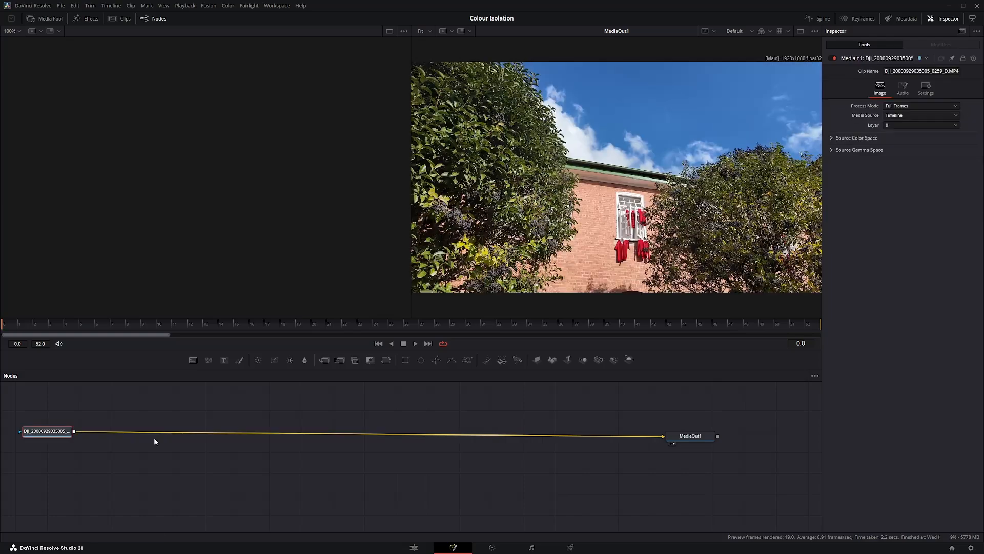
click(414, 547)
Turn the first V1 clip black and white on the Color page with the RGB Mixer's Monochrome option, then return to the Edit page
click(237, 463)
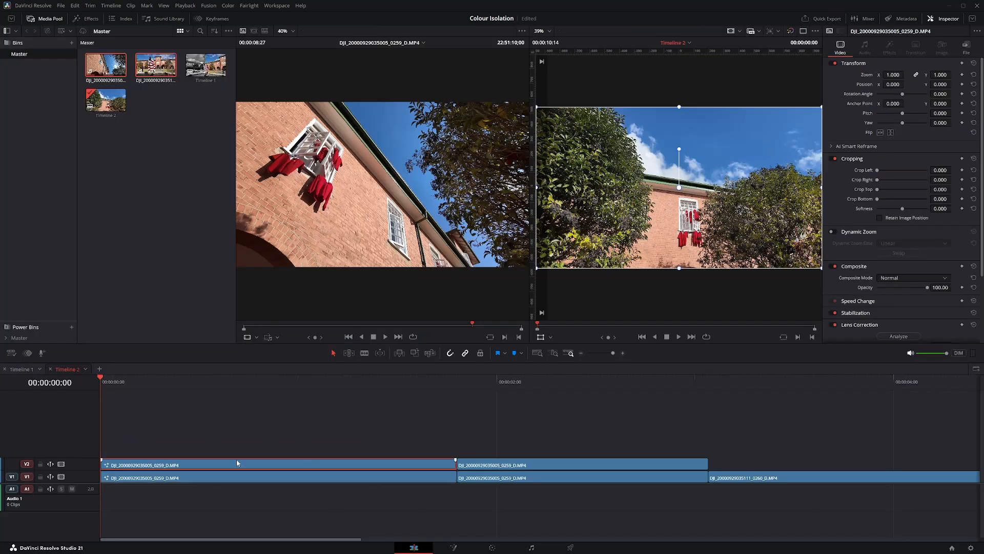
click(428, 477)
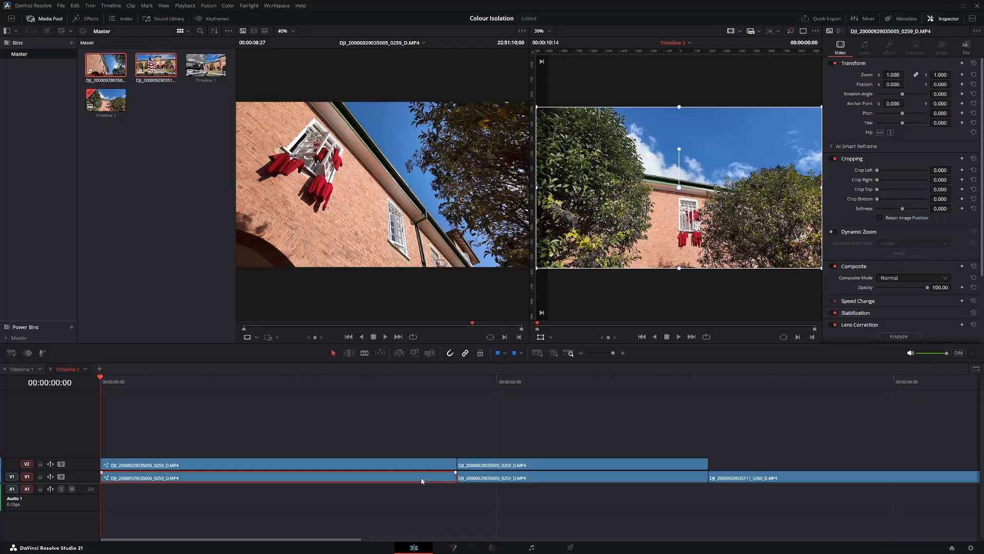
click(492, 547)
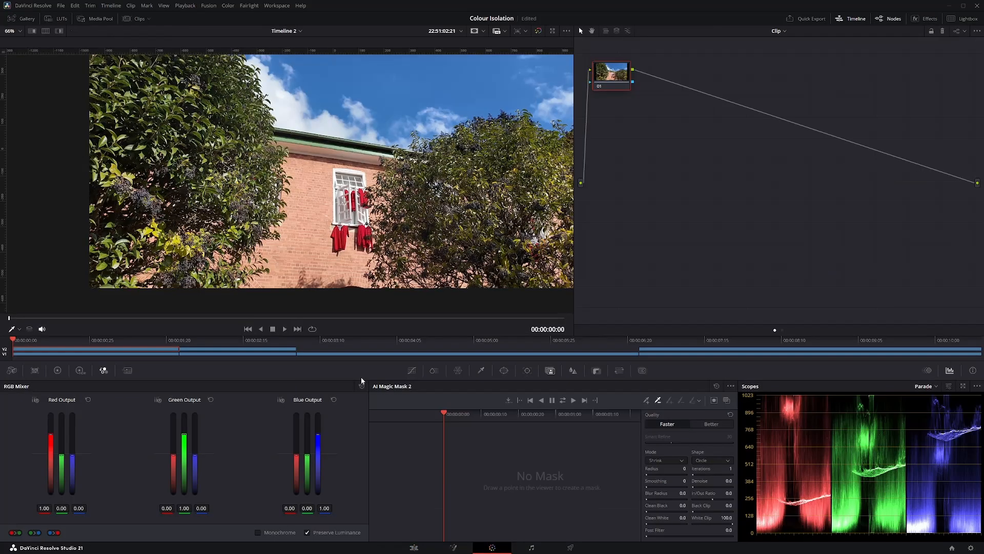
click(165, 355)
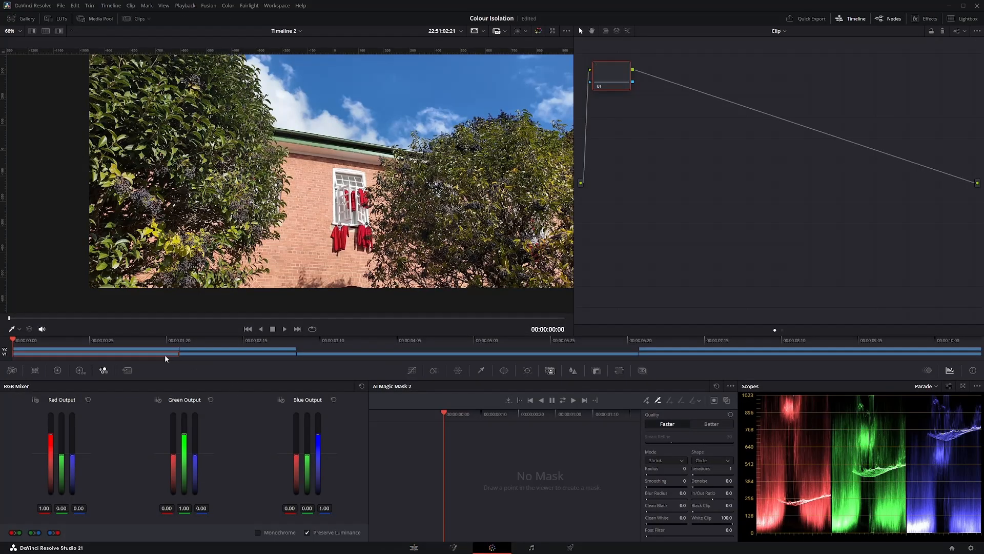
click(258, 533)
click(414, 548)
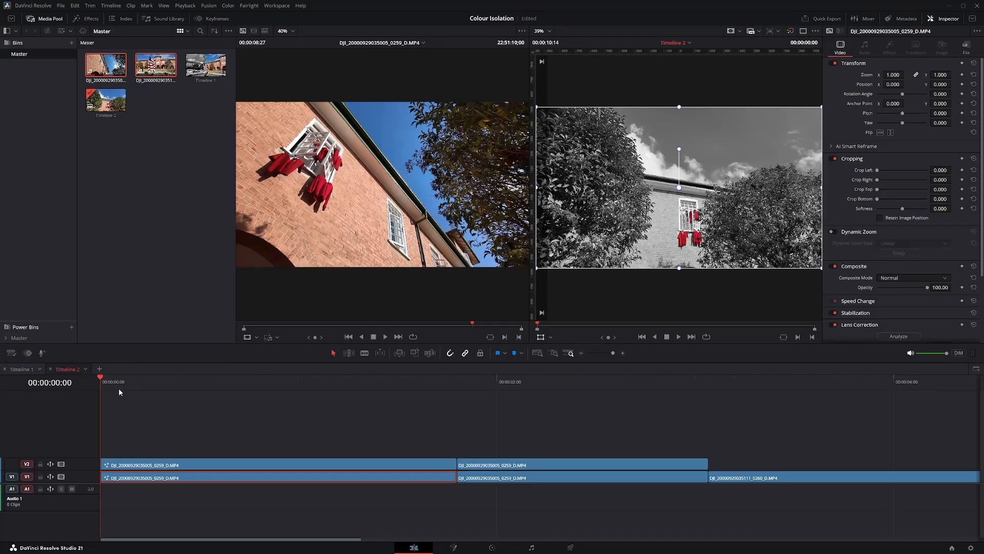
Scrub through the first clip and examine the mask edges around the red shirts up close
drag(119, 392, 350, 420)
scroll(704, 216, up, 5)
scroll(679, 189, up, 3)
scroll(669, 139, up, 3)
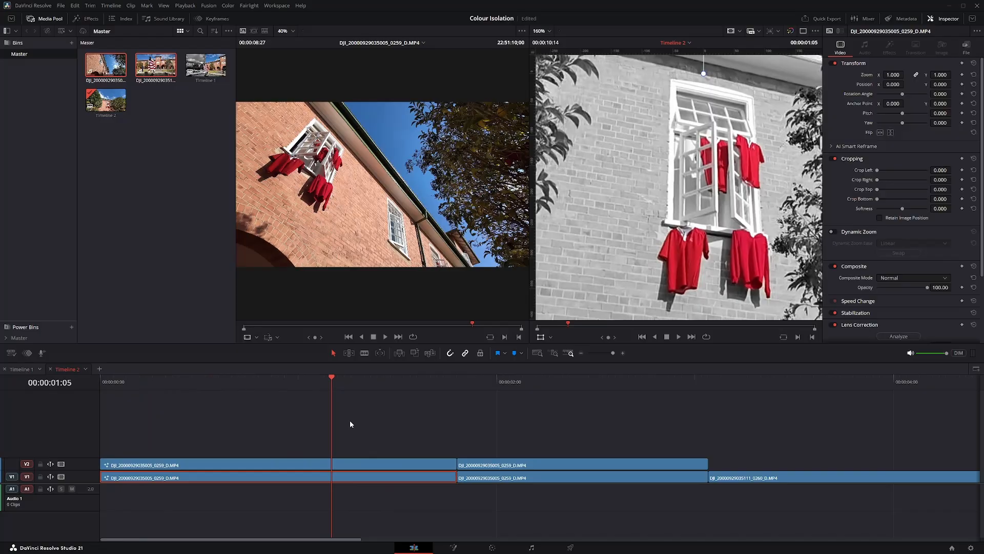
click(376, 417)
click(495, 389)
key(shift+z)
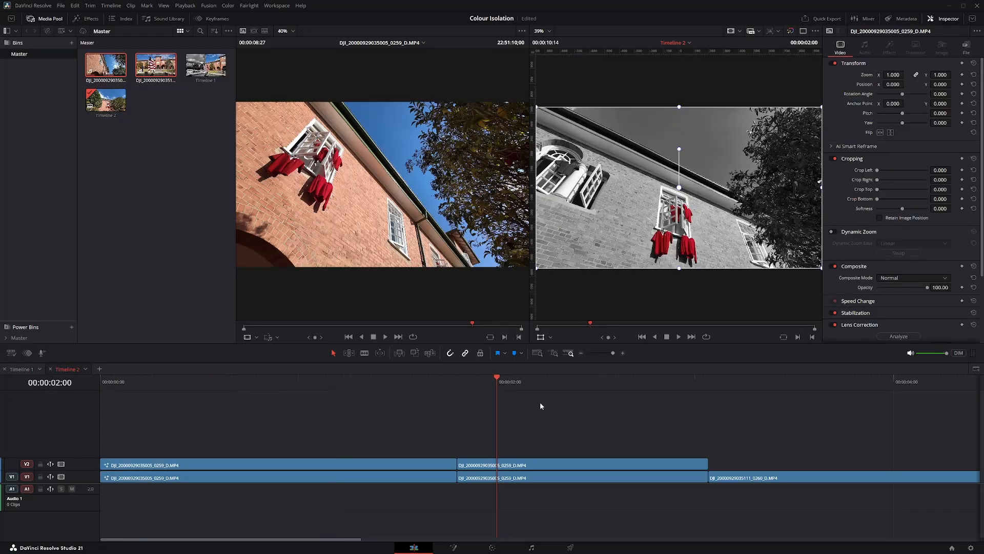
Scrub through the remaining clips to compare the qualifier and Magic Mask results on the courtyard shots
drag(526, 391, 641, 384)
scroll(640, 385, down, 5)
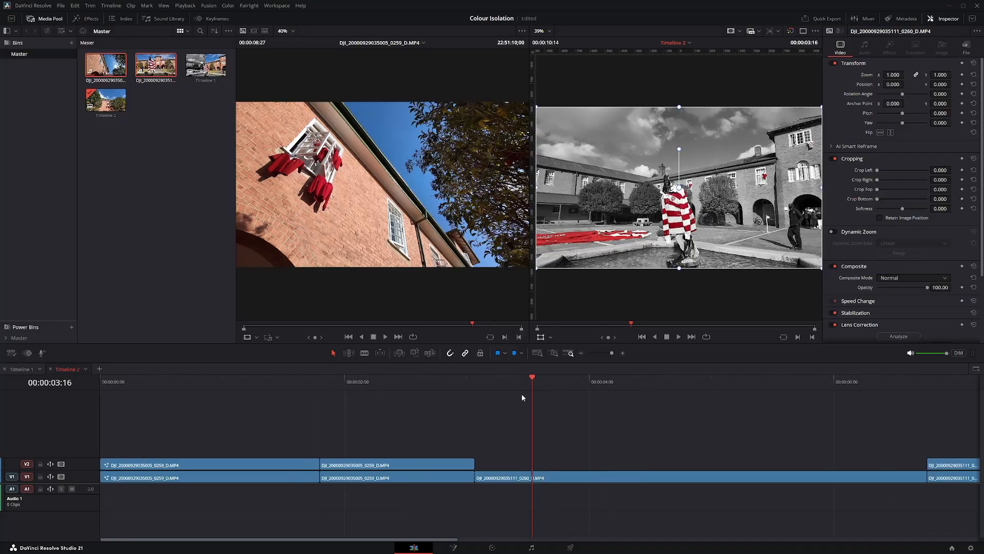
scroll(544, 385, down, 2)
drag(522, 386, 714, 397)
scroll(646, 405, down, 3)
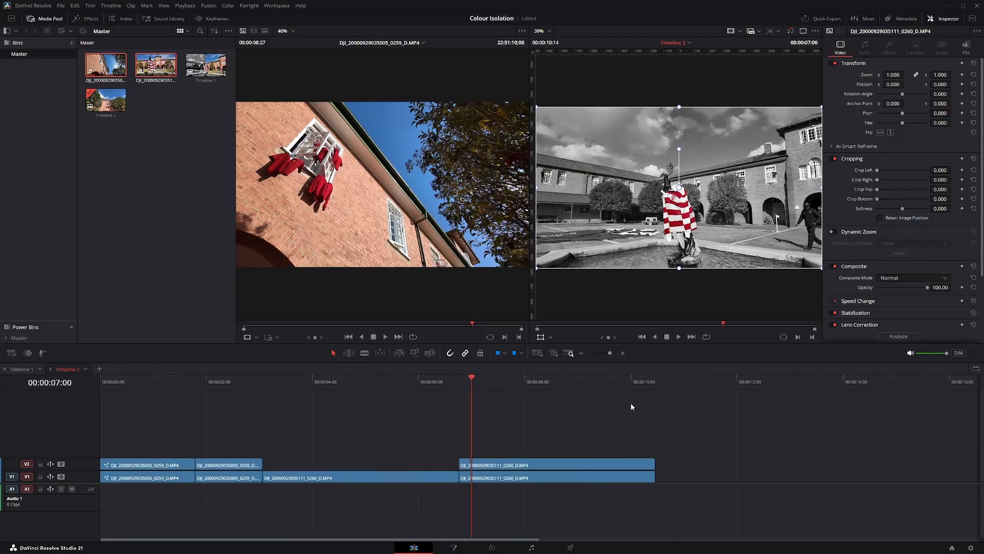
scroll(585, 402, up, 1)
scroll(537, 379, up, 1)
drag(537, 380, 531, 402)
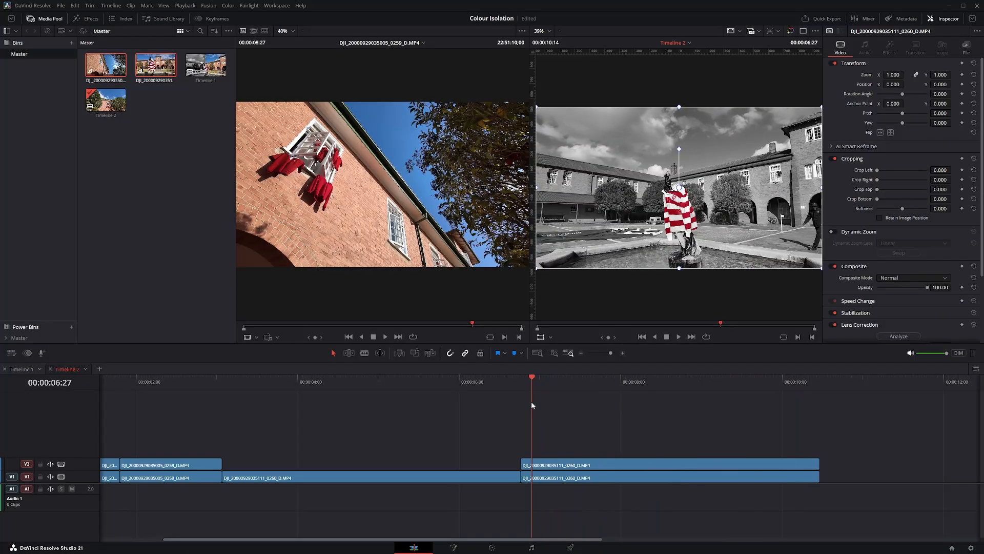
scroll(531, 405, down, 1)
scroll(532, 410, down, 1)
drag(418, 381, 102, 405)
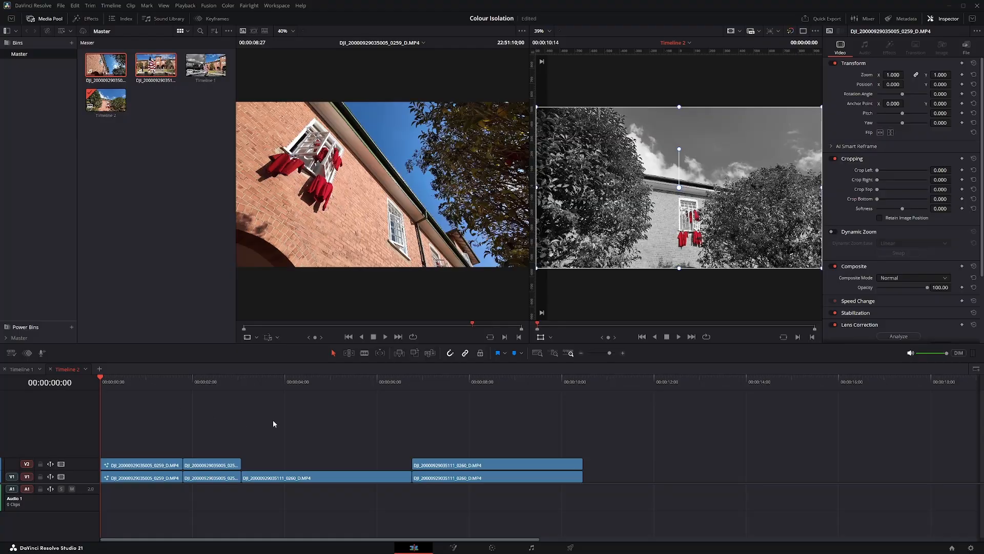
Open the first courtyard statue clip on the Color page and display the HSL Qualifier settings of node 02
click(324, 385)
click(492, 547)
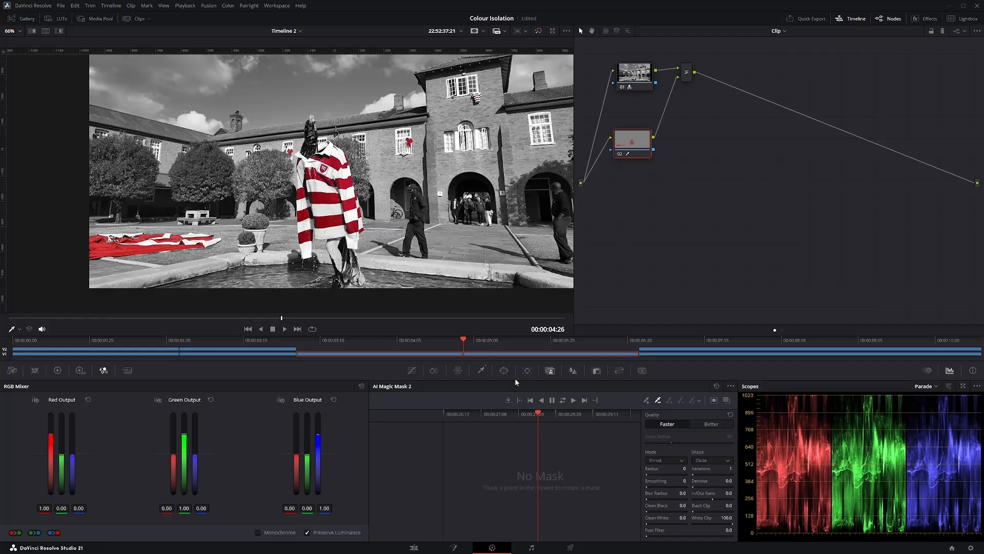
click(481, 373)
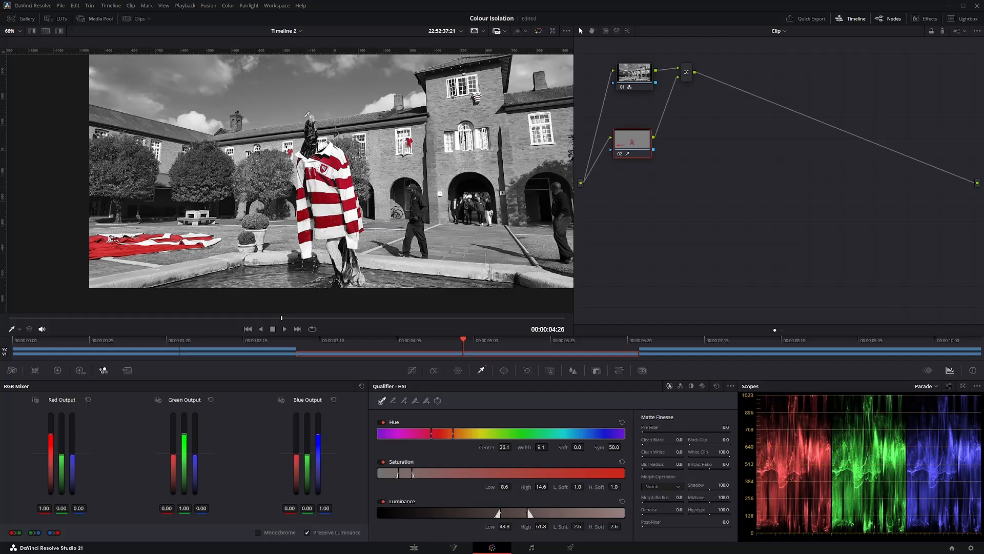
right_click(640, 141)
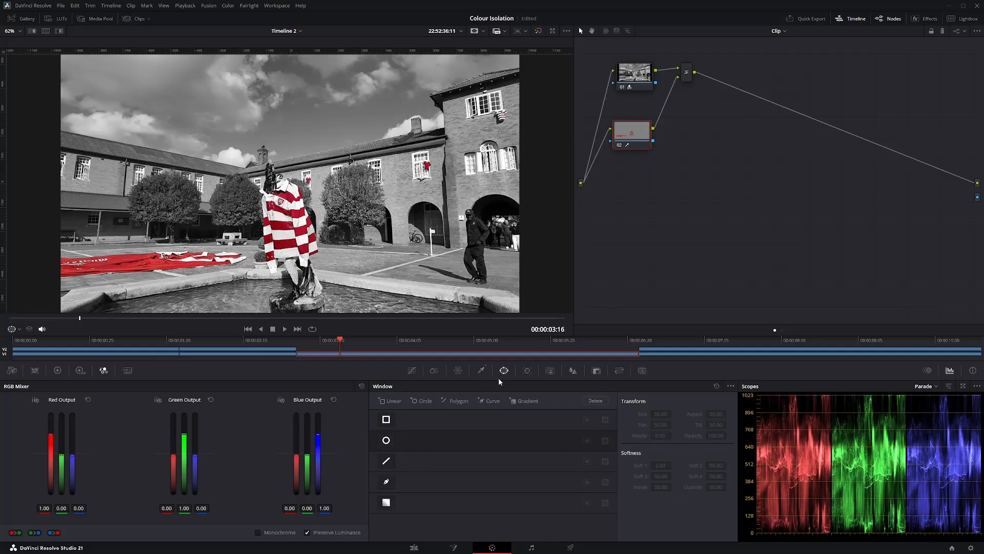
Draw a curve window around the statue's striped jersey on node 02 to limit the red qualifier
click(387, 482)
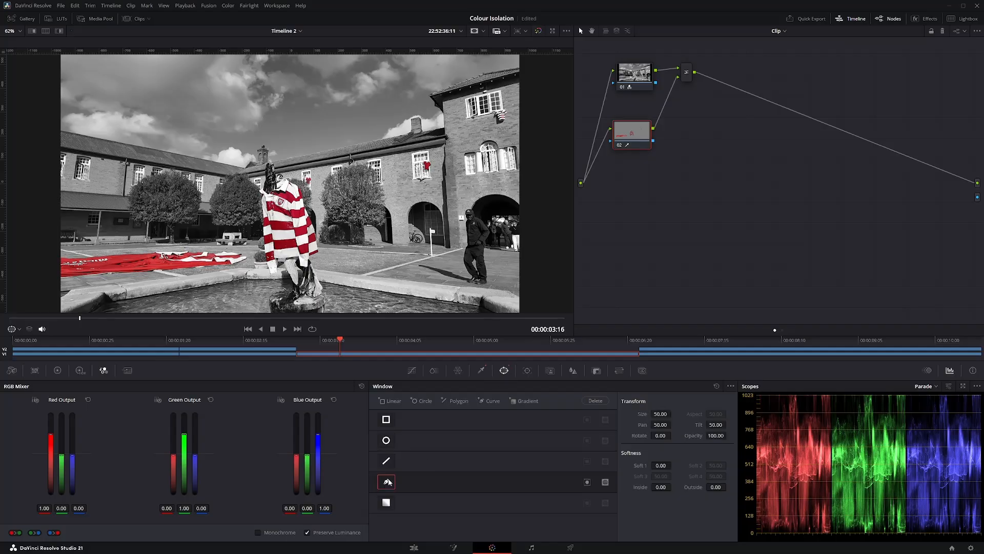
drag(315, 207, 356, 203)
scroll(313, 262, down, 2)
scroll(311, 271, up, 2)
scroll(355, 203, up, 2)
scroll(353, 201, up, 3)
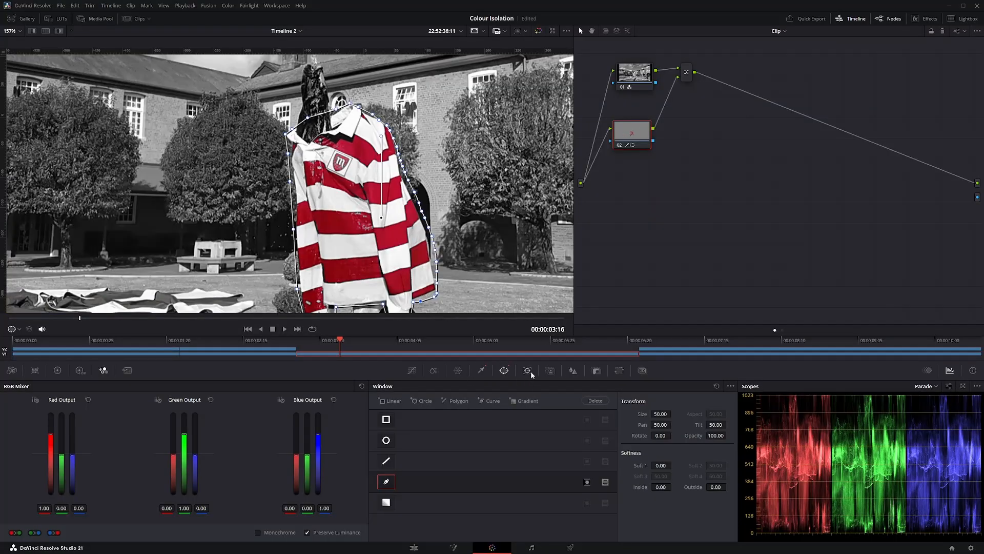
Track the jersey window forward and backward through the clip and disable Perspective 3D in the tracker
click(529, 371)
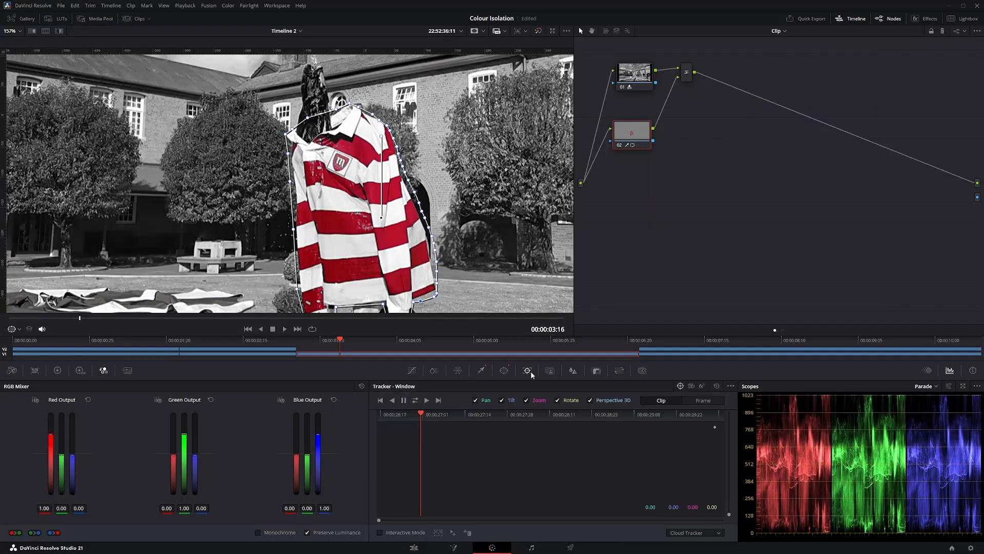
click(415, 400)
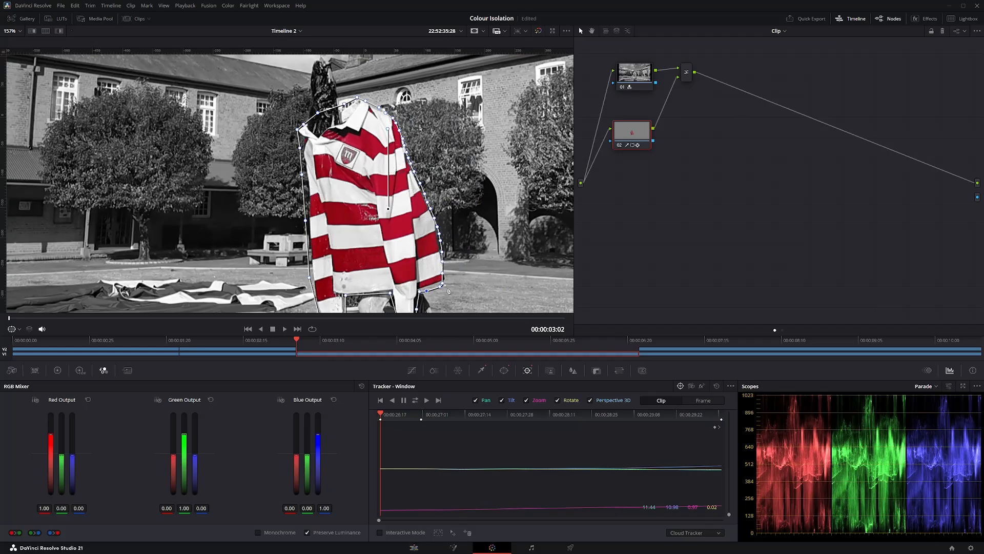
drag(445, 277, 449, 281)
drag(410, 419, 502, 421)
click(590, 401)
drag(383, 416, 696, 426)
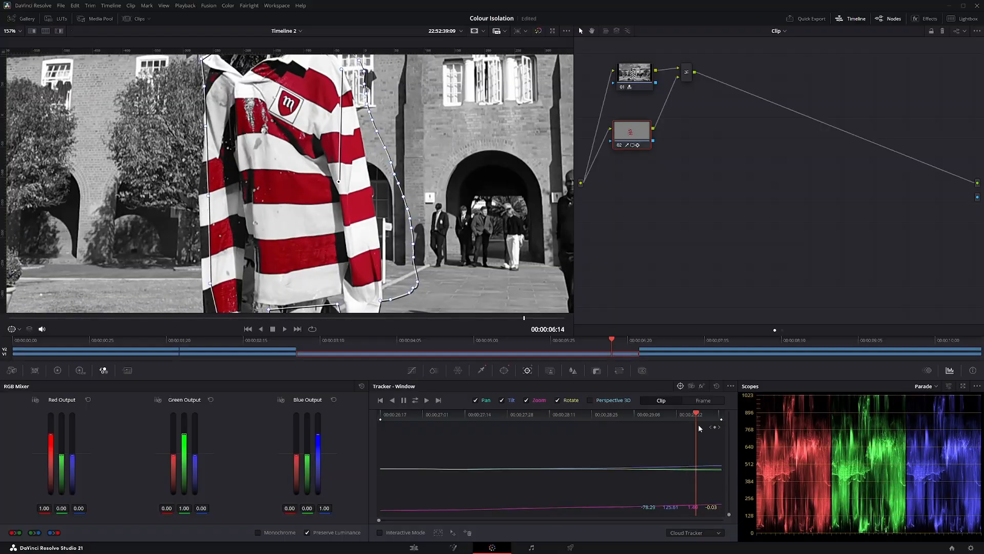
Review the timeline on the Edit page, comparing the windowed qualifier jersey with the Magic Mask version and the opening clip
click(432, 549)
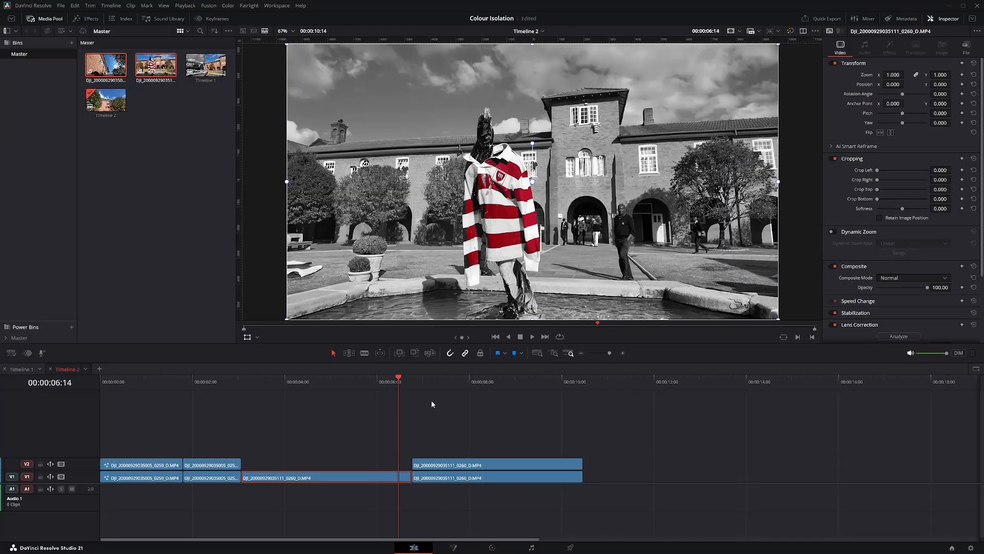
drag(397, 382, 441, 382)
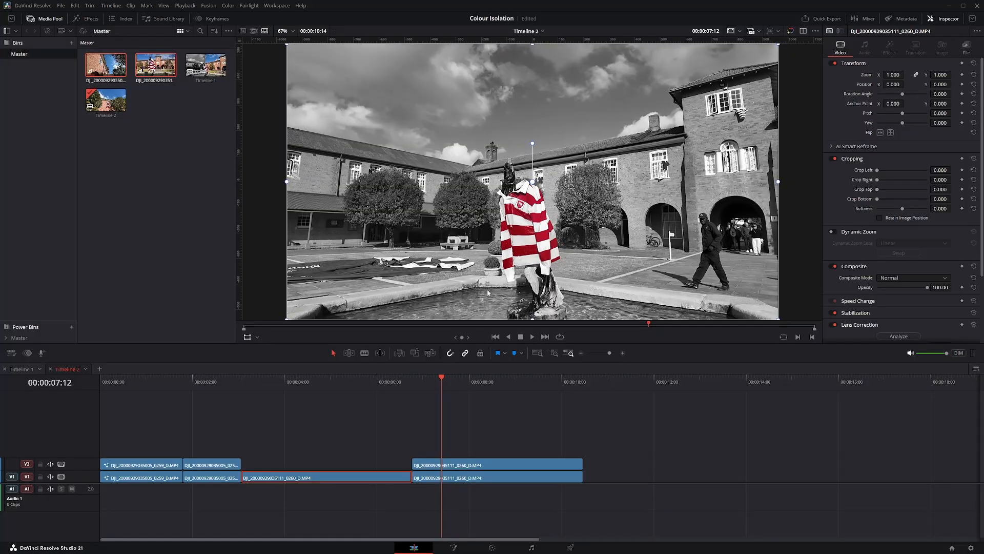
drag(508, 382, 400, 391)
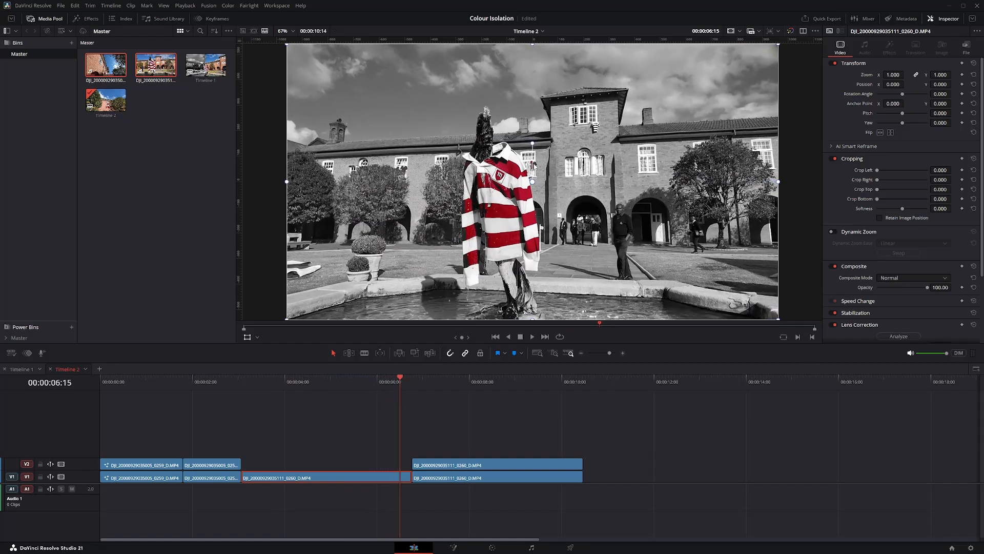
scroll(534, 165, up, 5)
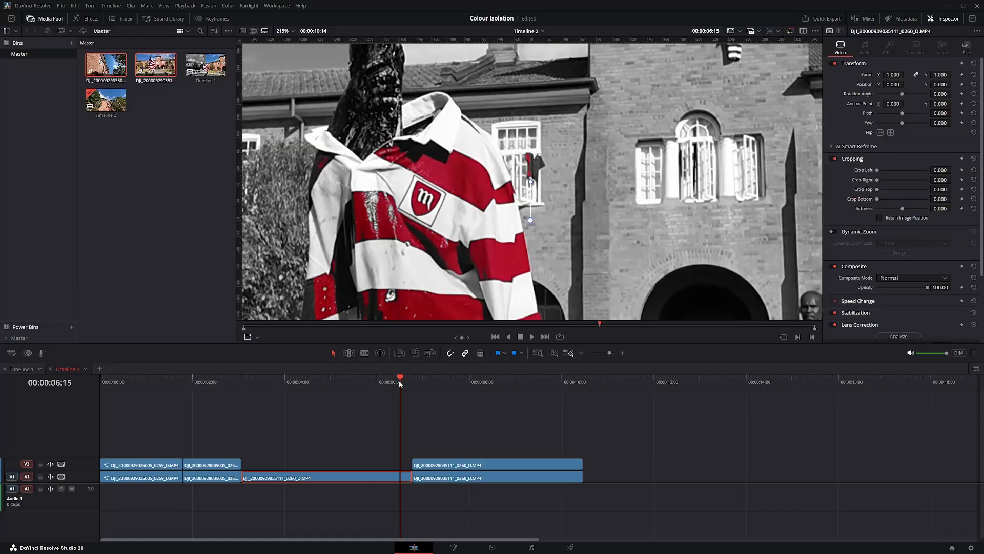
drag(400, 382, 245, 383)
key(shift+z)
click(309, 412)
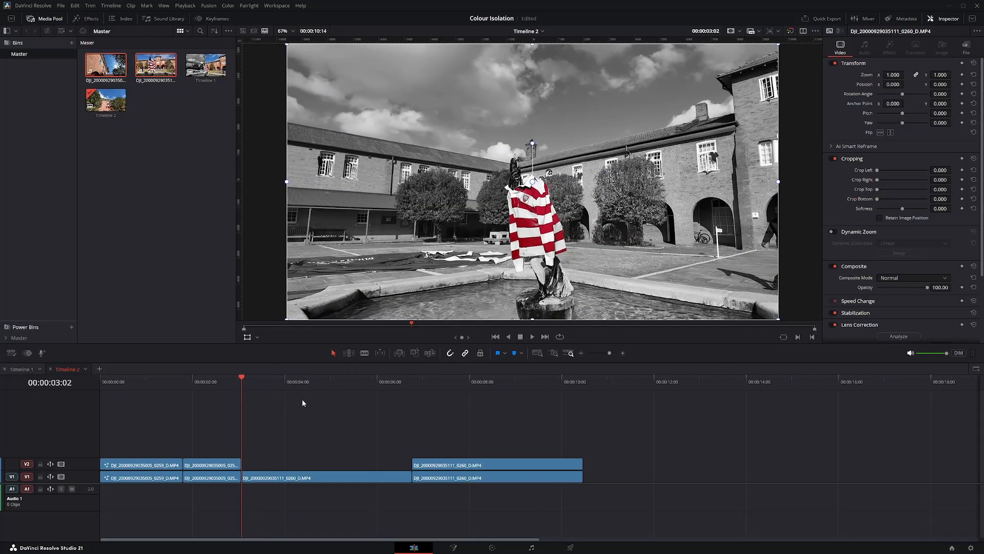
drag(242, 378, 100, 384)
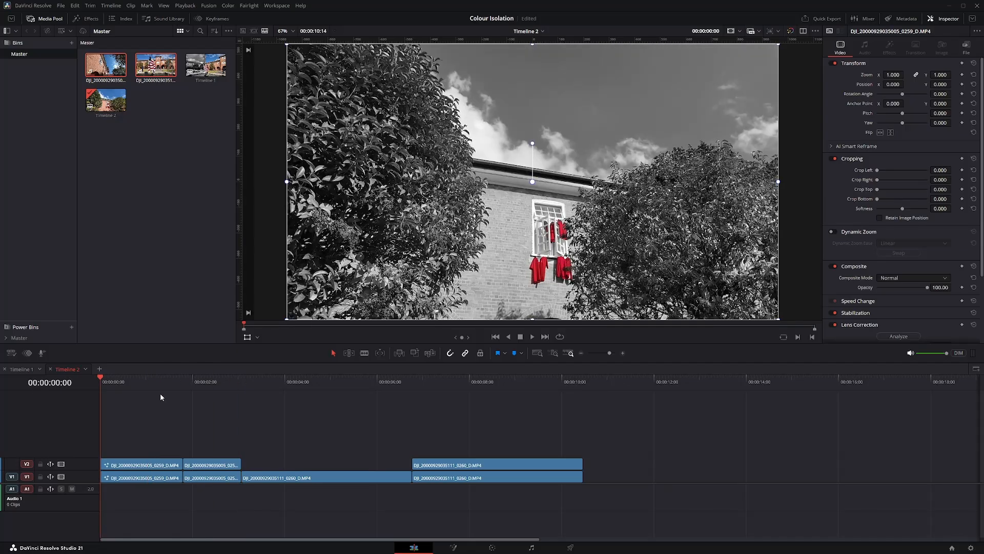